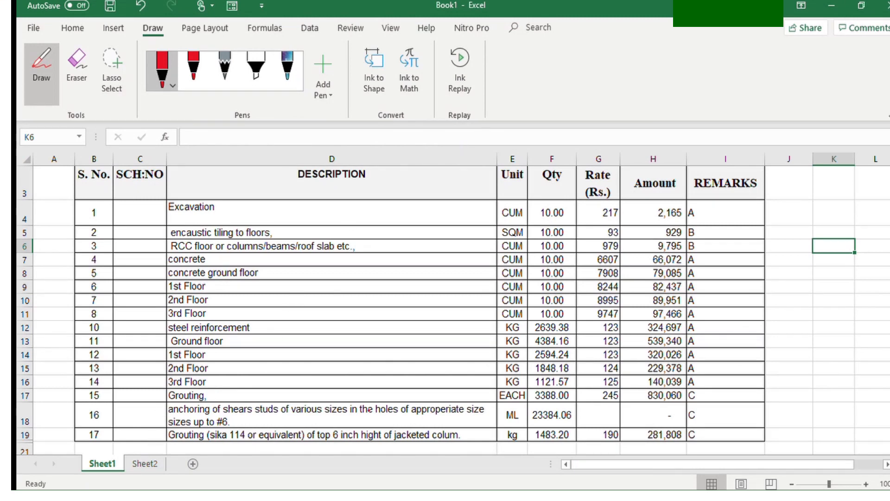
Step: Mark the A, B and C remarks of items 1, 2 and 15 with red pen strokes
left_click(144, 464)
scroll(453, 308, "down", 5)
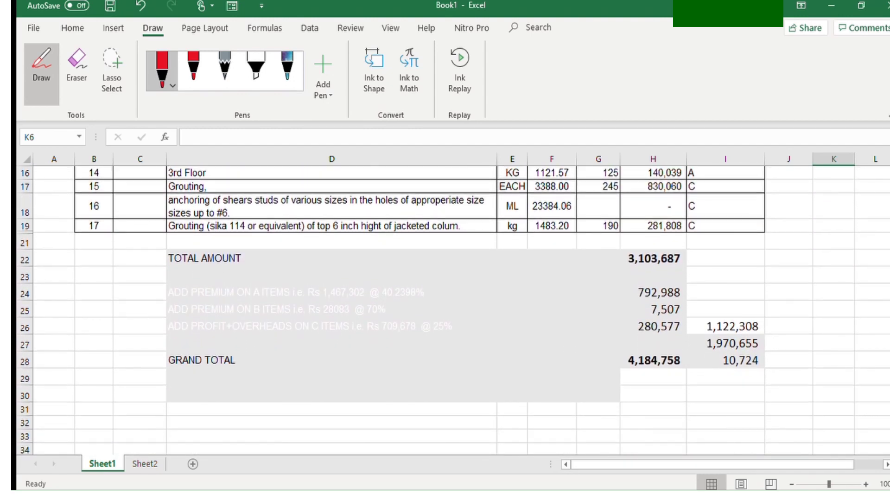
scroll(454, 308, "up", 5)
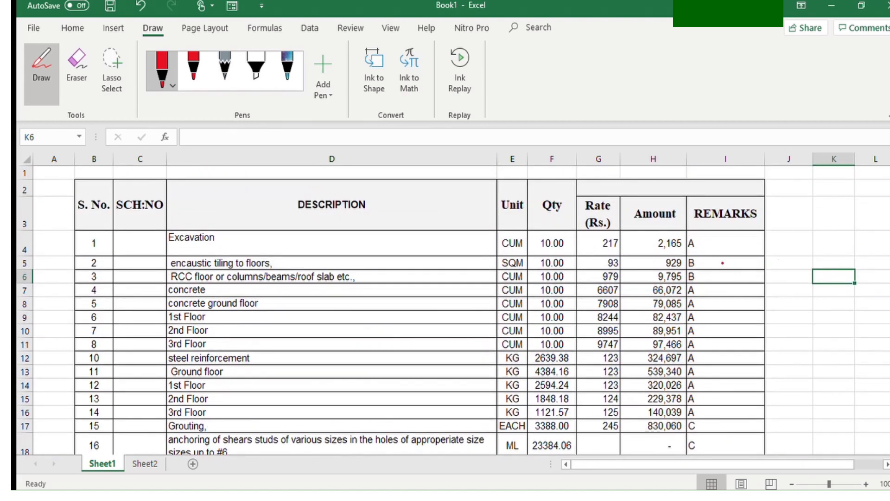
mouse_move(701, 244)
left_mouse_down()
mouse_move(719, 241)
mouse_move(735, 261)
left_mouse_up()
left_click_drag(713, 430, 732, 425)
left_click_drag(703, 247, 719, 246)
left_click_drag(695, 241, 720, 238)
key("Escape")
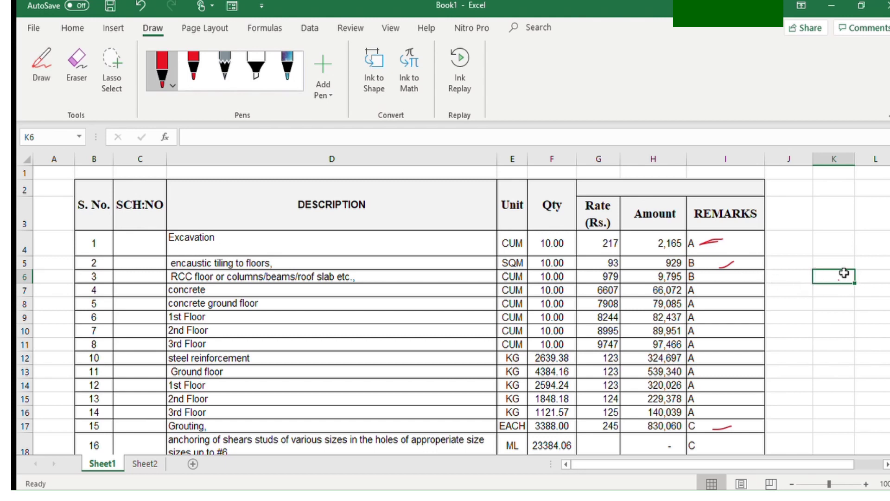
Step: Enter the formula =H4+H7 in cell K6 to add the amounts of the first two A items
type("=")
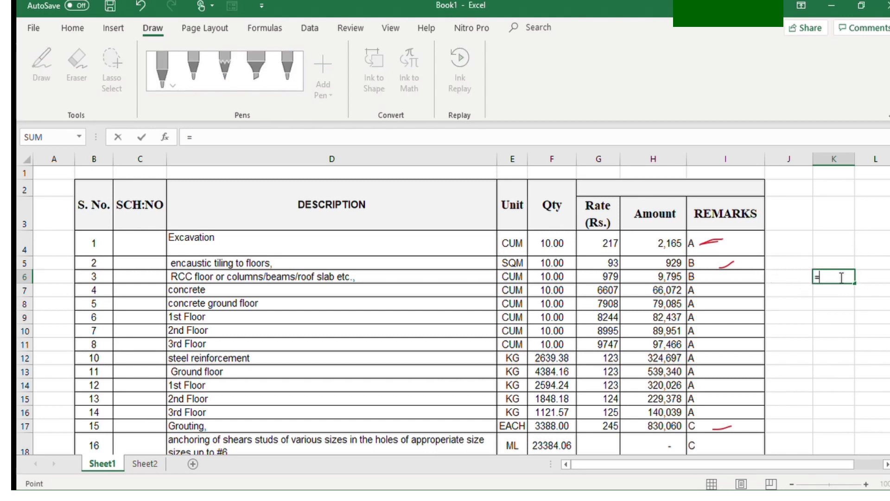
left_click(714, 245)
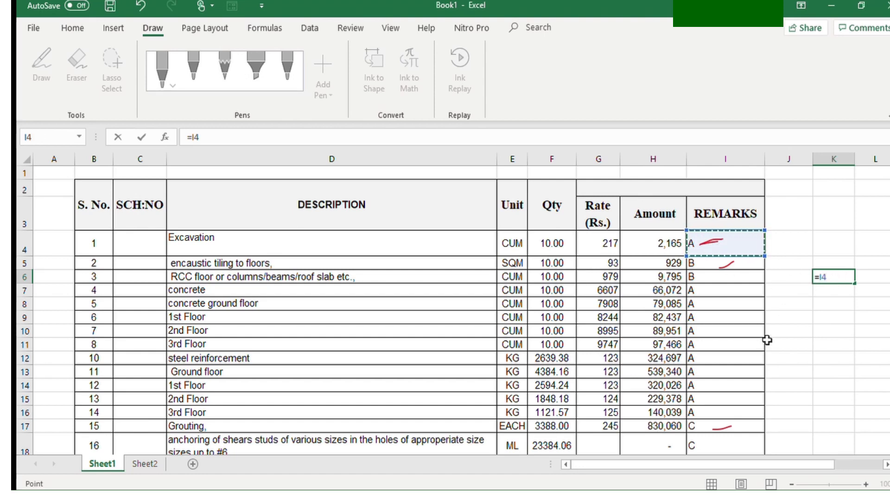
type("+")
left_click(741, 291)
type("+")
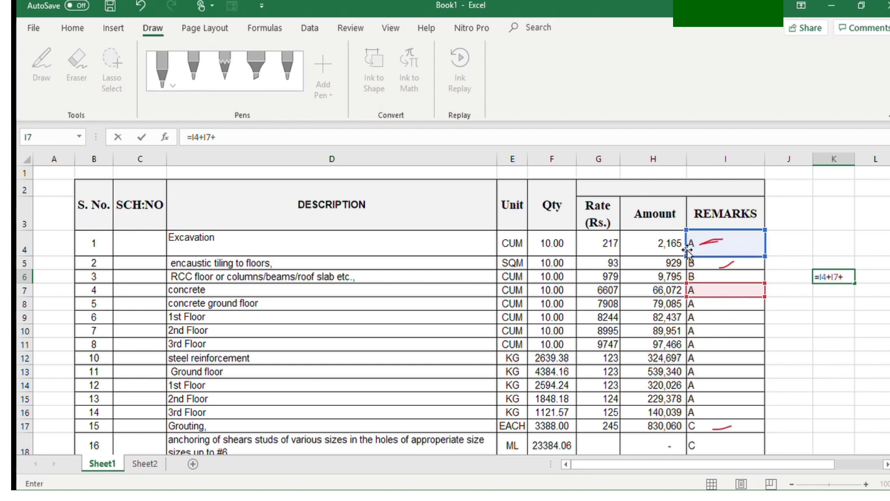
left_click_drag(690, 253, 649, 253)
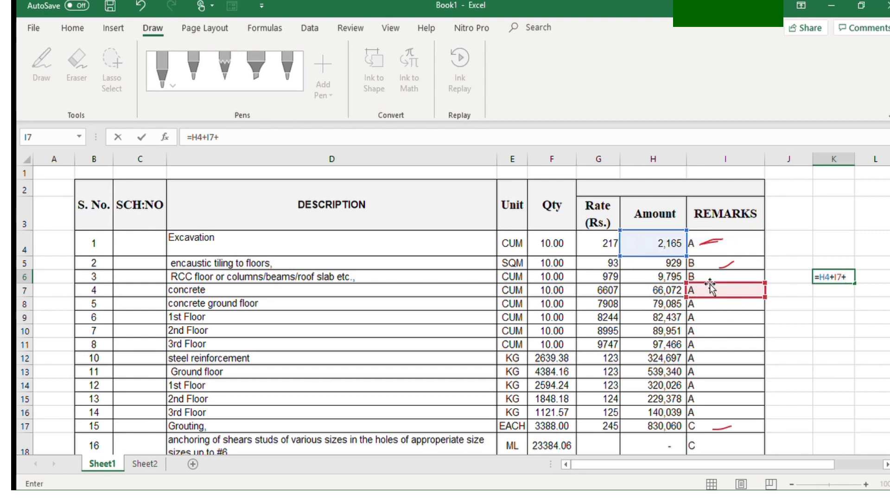
left_click_drag(706, 296, 680, 293)
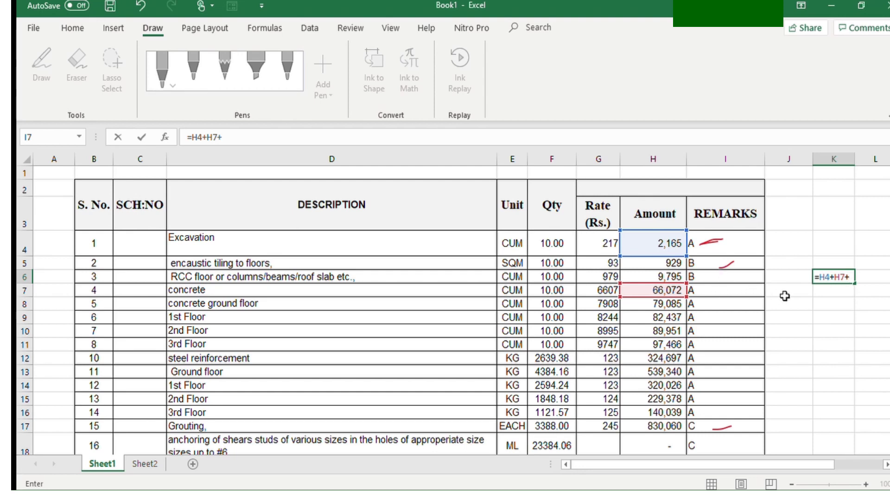
key("BackSpace")
key("ctrl+Return")
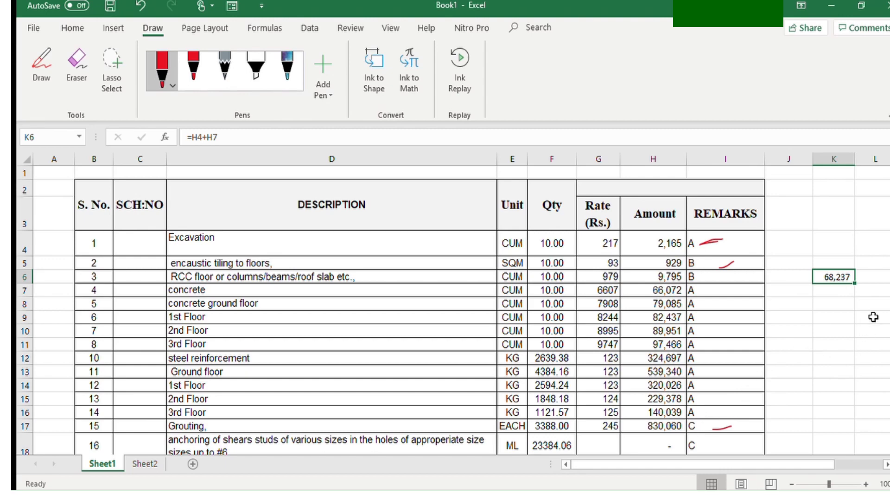
Step: Review the bill items by remark category and inspect the SUMIF formula for C items in cell I26
scroll(547, 330, "down", 3)
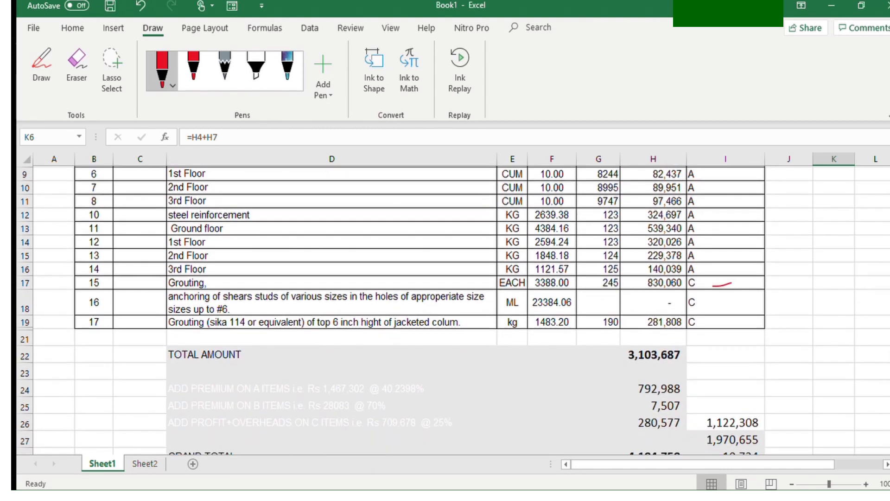
scroll(548, 330, "up", 3)
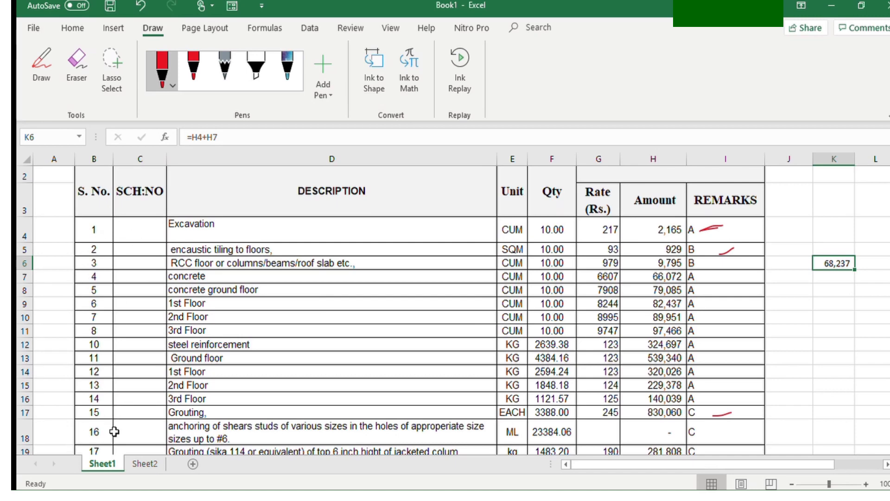
scroll(453, 309, "down", 1)
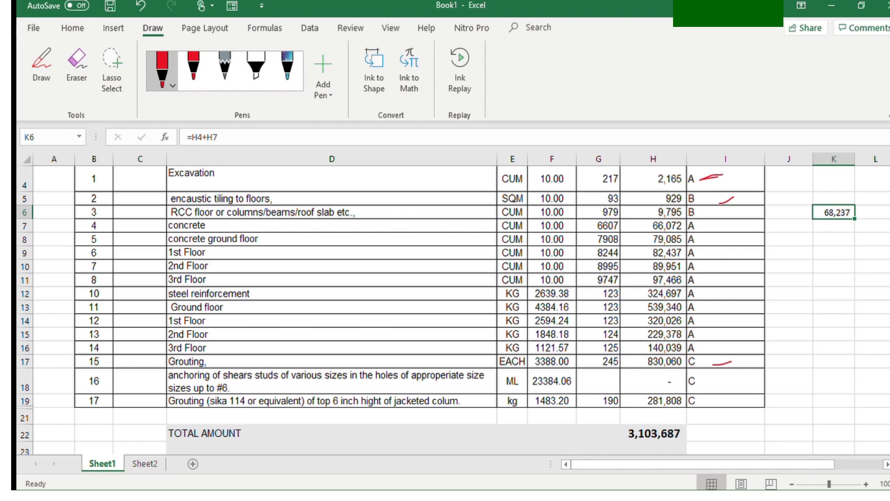
scroll(883, 241, "up", 1)
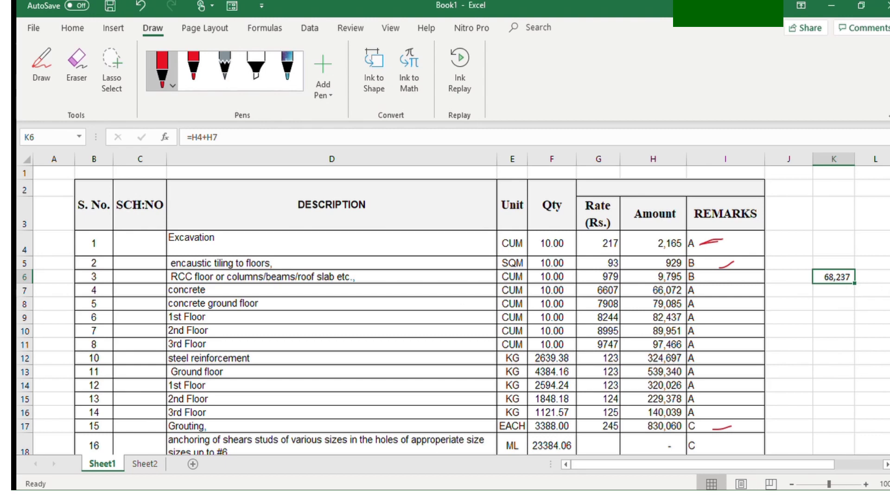
scroll(884, 278, "down", 2)
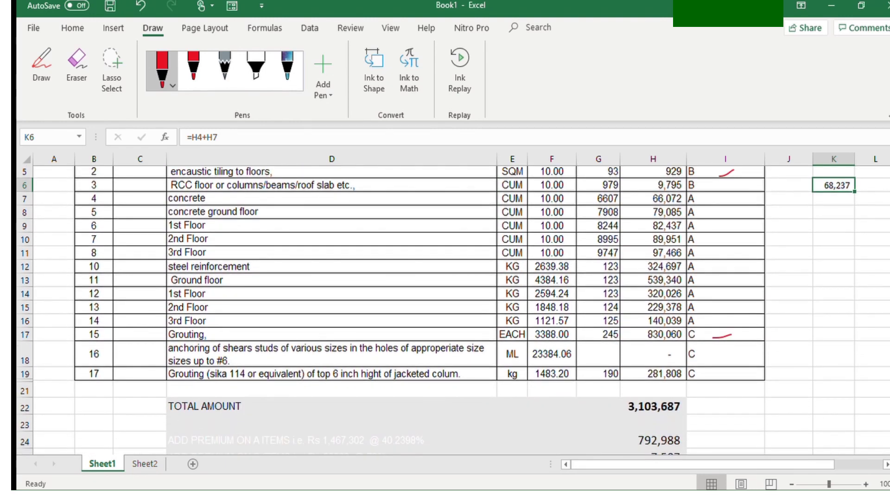
scroll(883, 279, "up", 1)
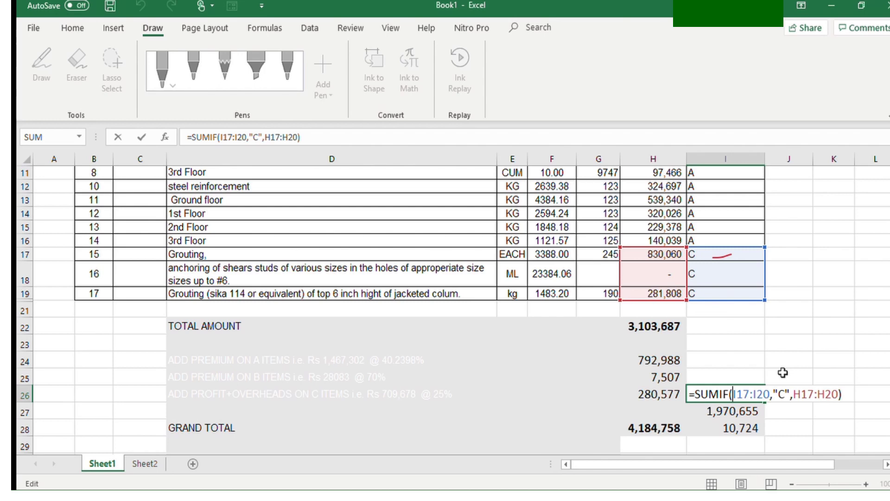
key("ctrl+Return")
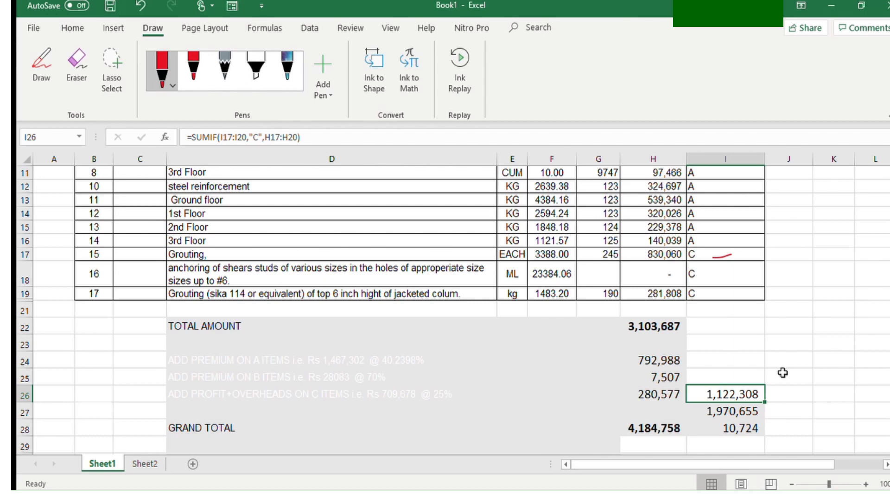
Step: Inspect the SUMIF formula for B items in cell I28
left_click(719, 425)
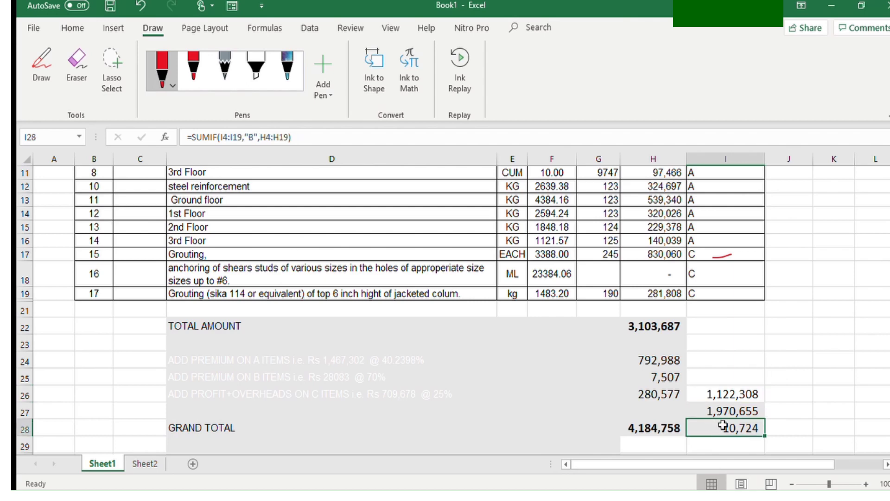
double_click(724, 426)
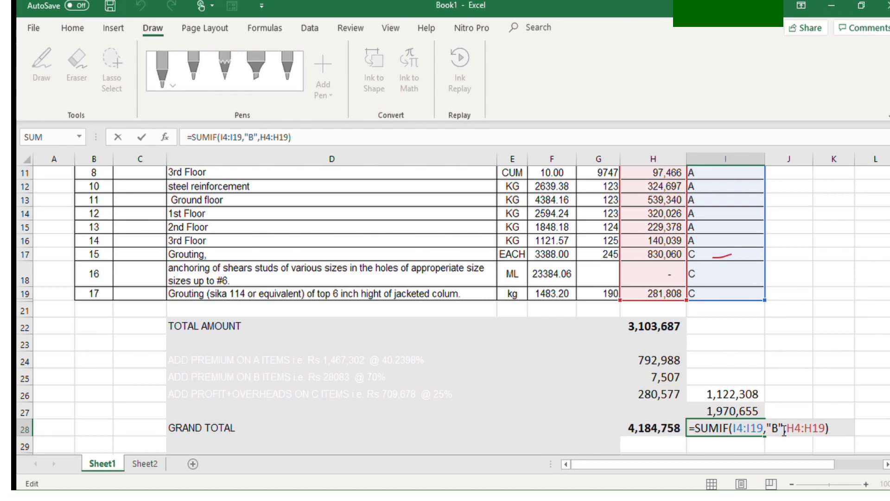
key("ctrl+Return")
Step: Inspect the SUMIF formula for A items in cell I27 and check the remark and amount ranges it covers
left_click(741, 408)
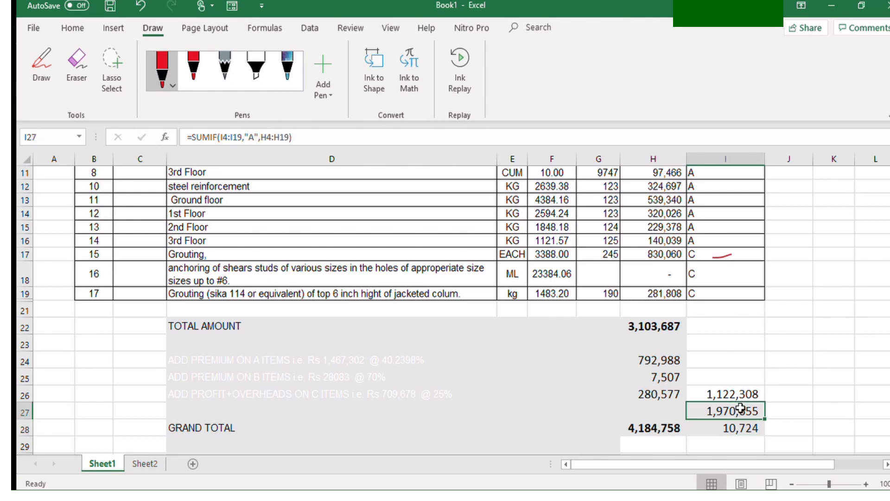
double_click(739, 409)
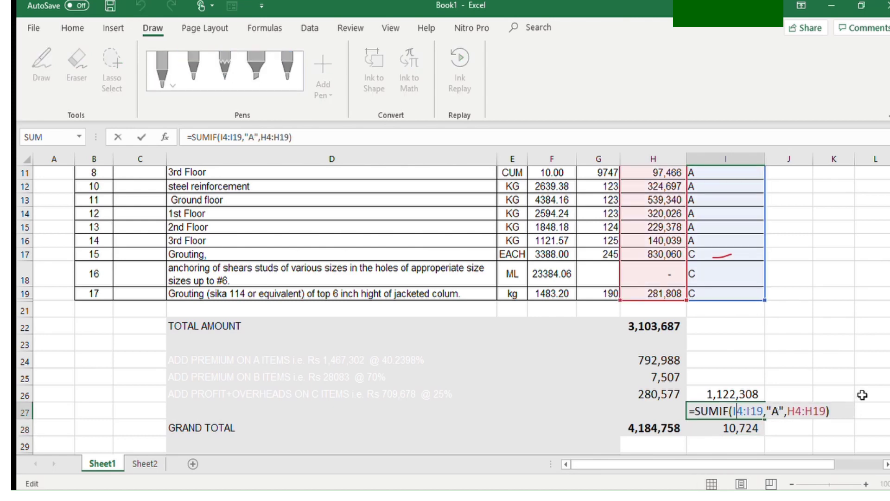
key("ctrl+Return")
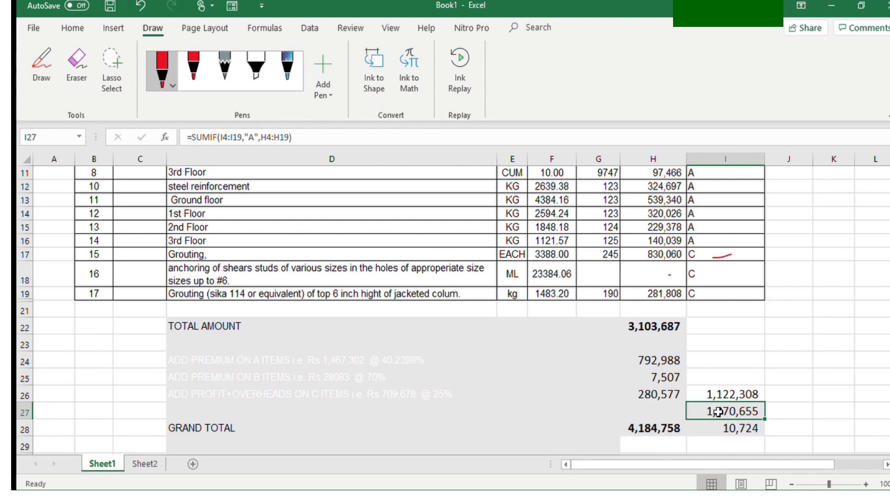
double_click(724, 410)
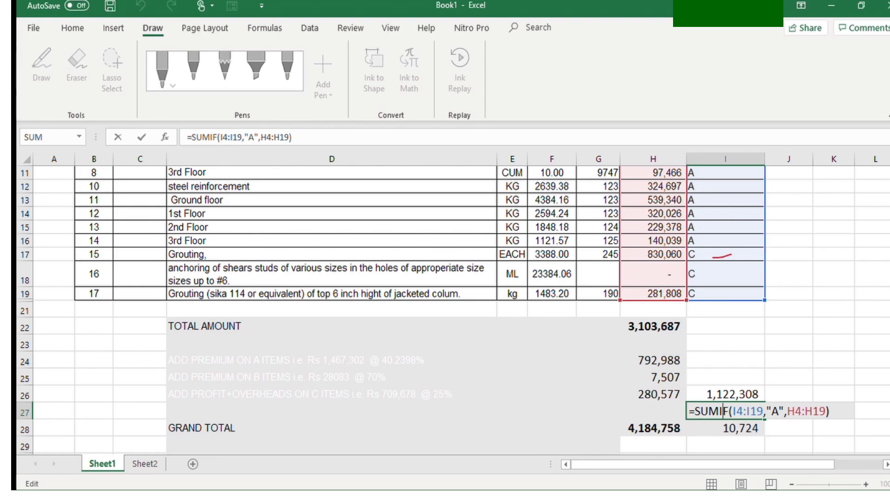
scroll(453, 310, "up", 4)
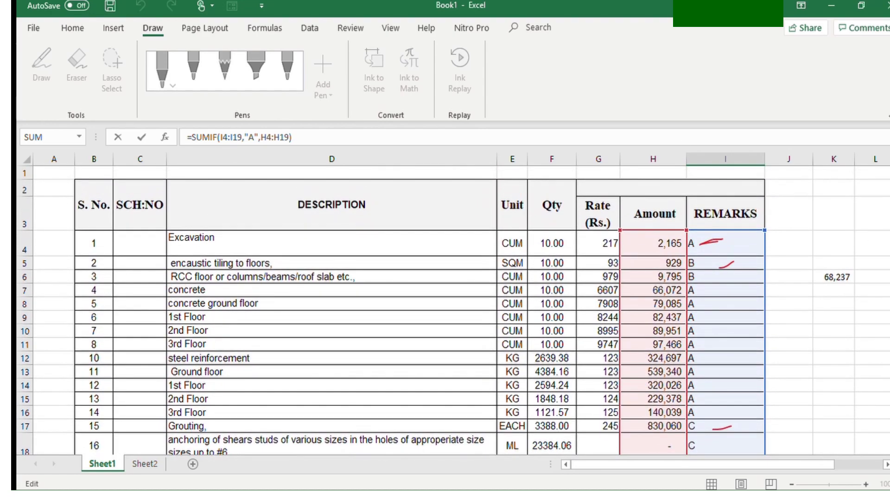
scroll(453, 309, "down", 1)
scroll(454, 310, "down", 1)
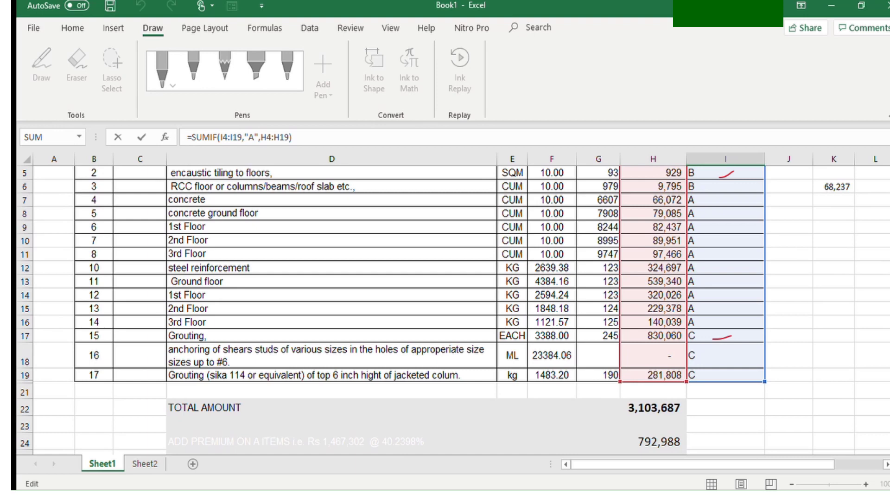
scroll(454, 309, "up", 2)
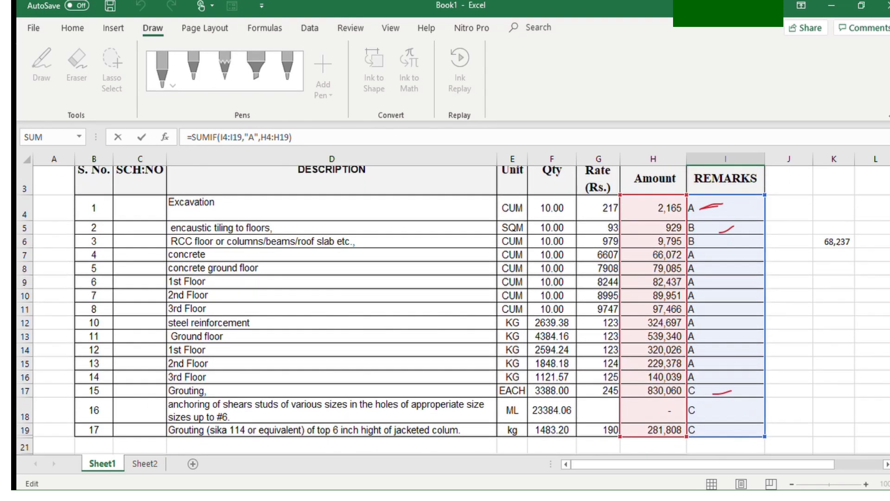
scroll(453, 310, "down", 1)
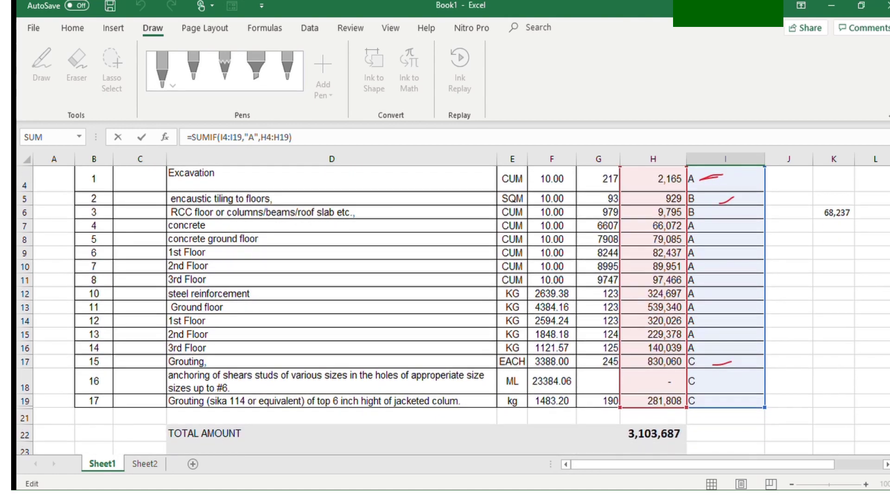
scroll(454, 310, "down", 8)
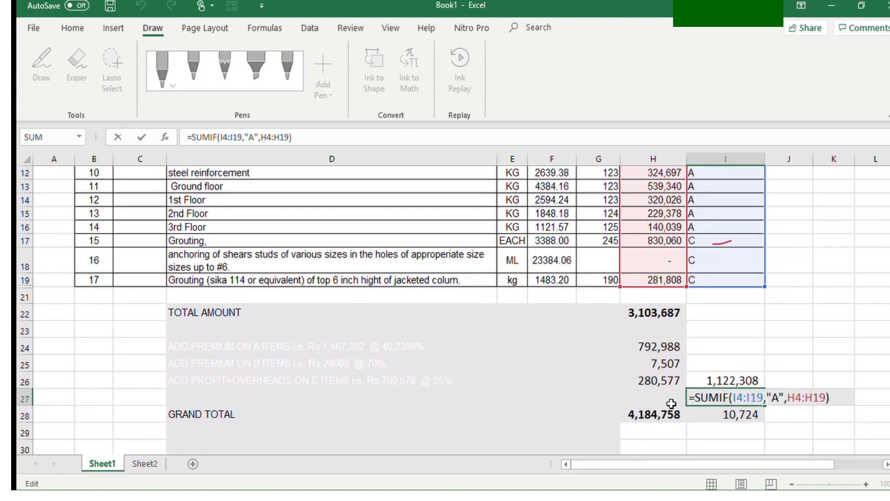
key("ctrl+Return")
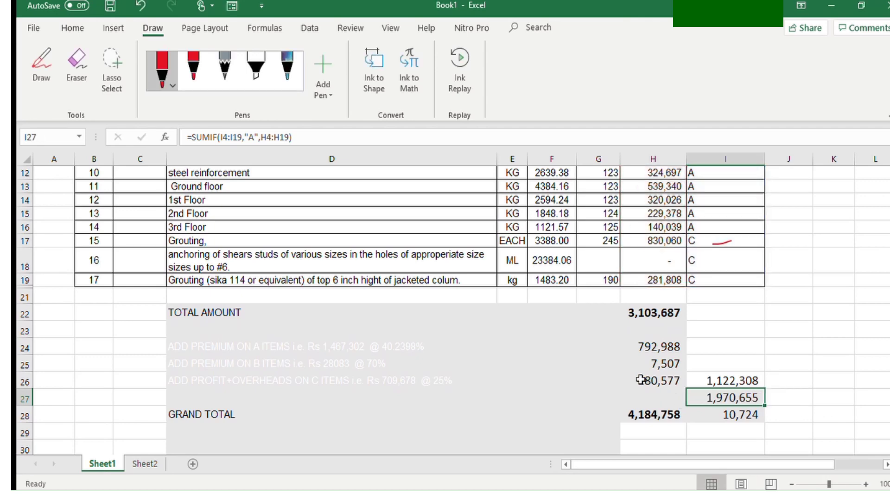
Step: Enter the formula =H5+H6 in cell J28 to cross-check the B items' SUMIF total beside it
left_click(793, 410)
left_click(730, 412)
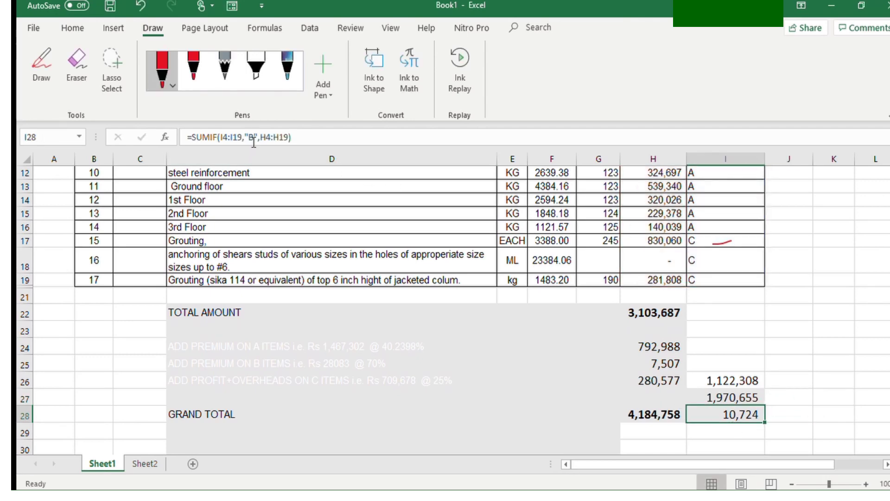
left_click(787, 412)
type("=")
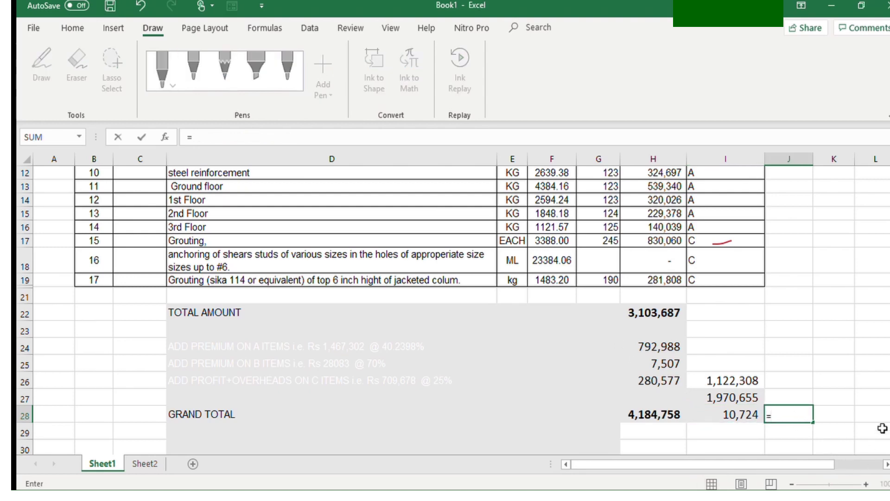
scroll(744, 294, "up", 3)
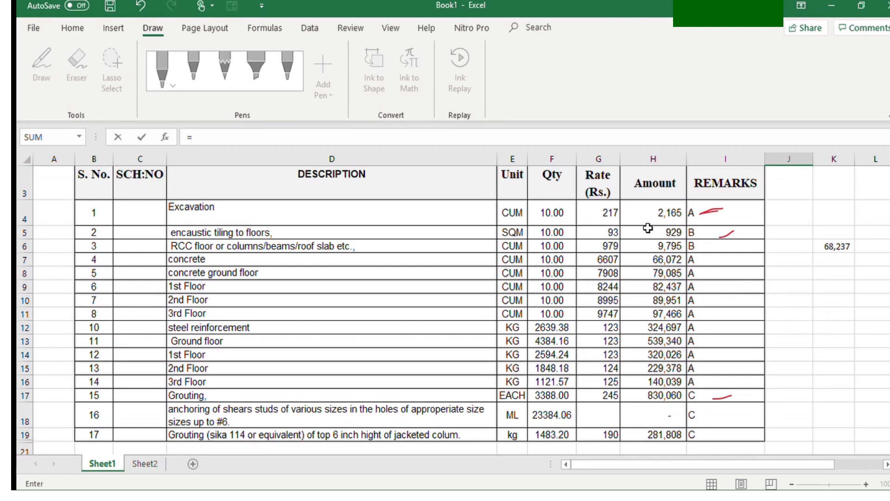
left_click(648, 228)
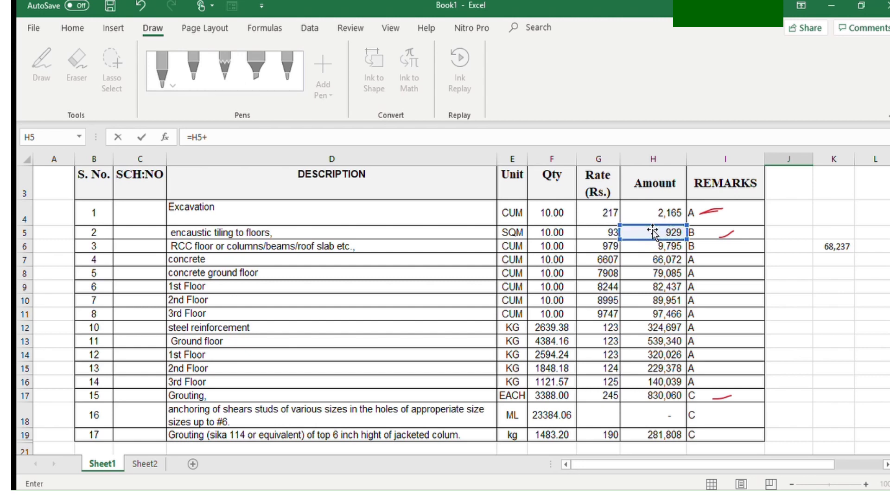
type("+")
left_click(653, 245)
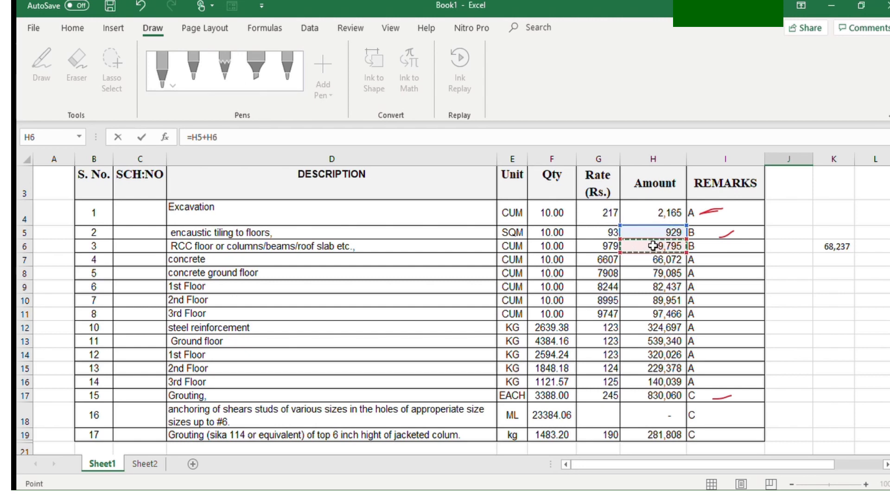
key("ctrl+Return")
scroll(849, 446, "down", 3)
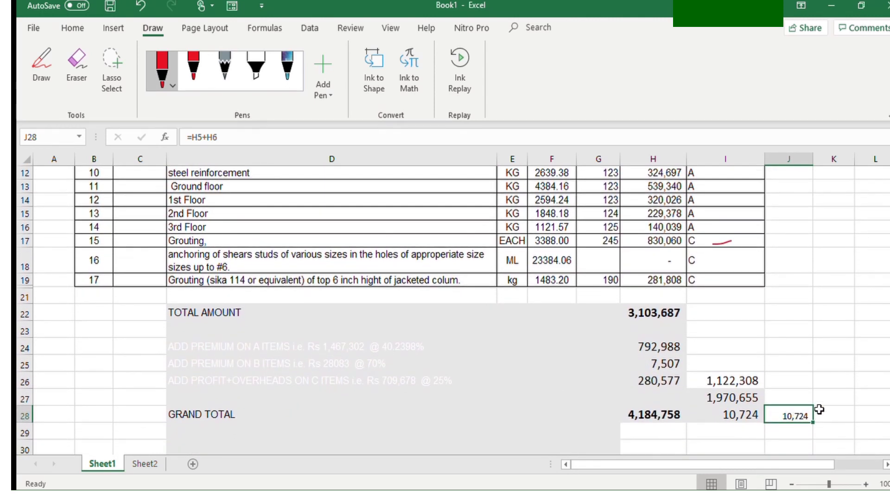
Step: Begin a manual addition formula for the A items in cell J27 with the steel reinforcement amounts, =H16+H15+H14+H13+H12
left_click(789, 395)
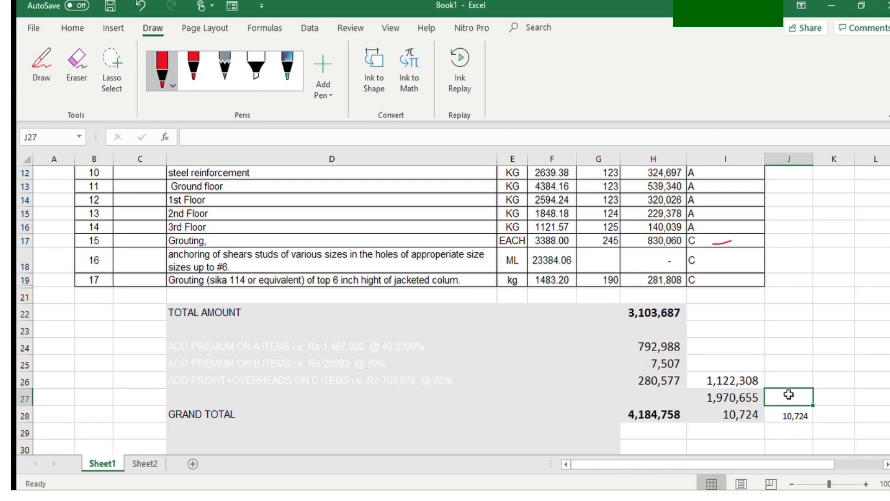
type("=")
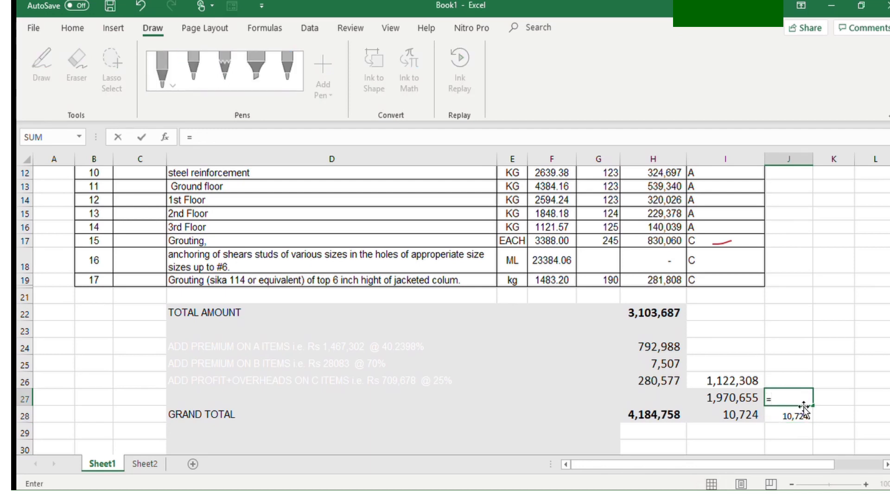
left_click(659, 228)
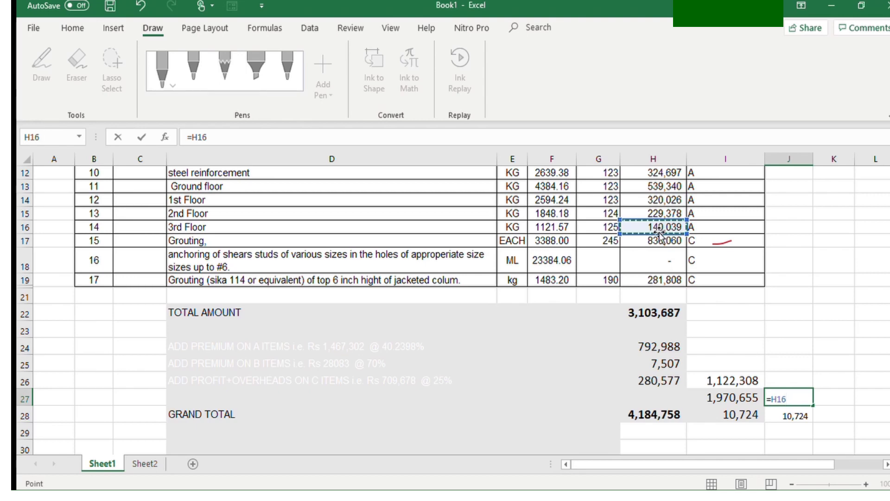
type("+")
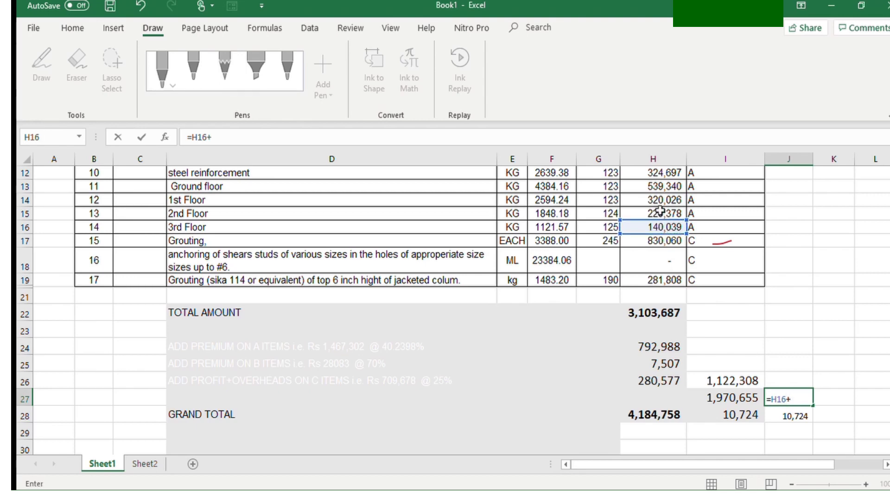
left_click(661, 212)
type("+")
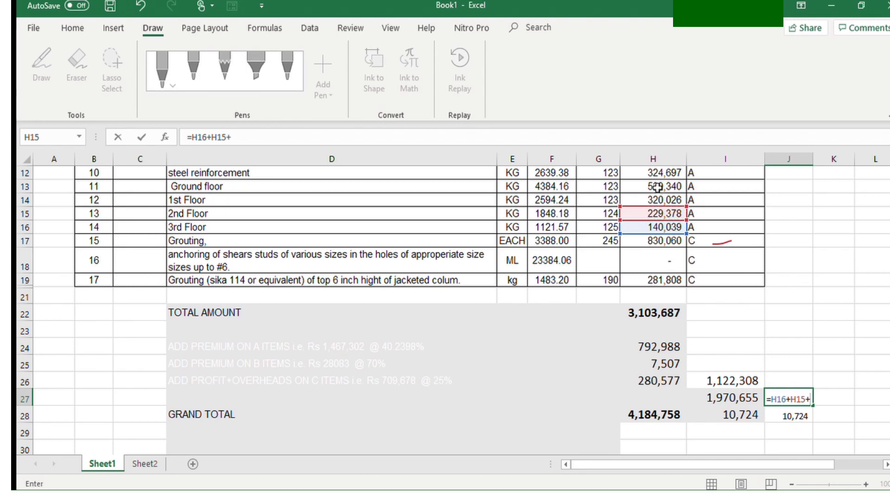
left_click(662, 196)
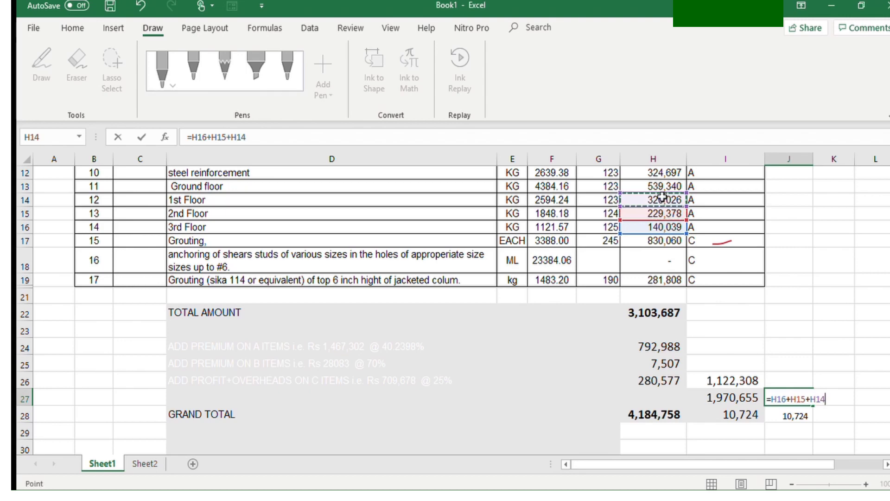
type("+")
left_click(665, 186)
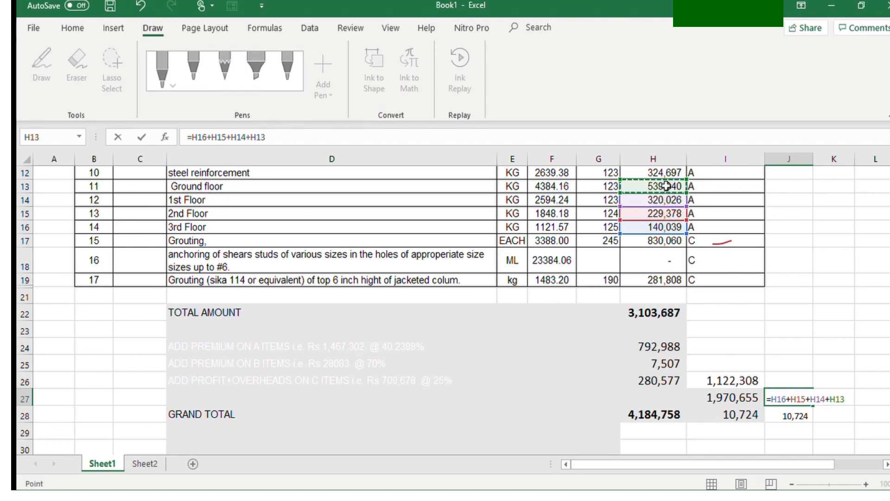
type("+")
left_click(667, 173)
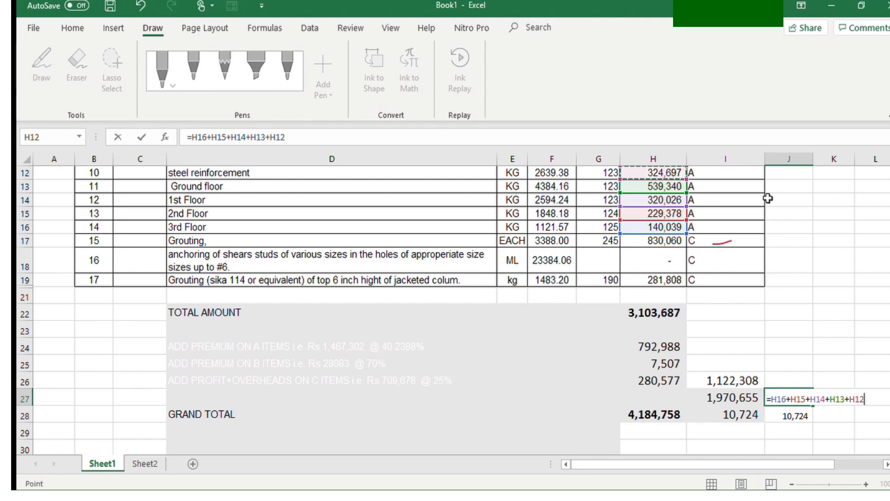
Step: Extend the J27 formula with the concrete amounts, +H11+H10+H9+H8+H8+H7, and commit it
scroll(880, 243, "up", 2)
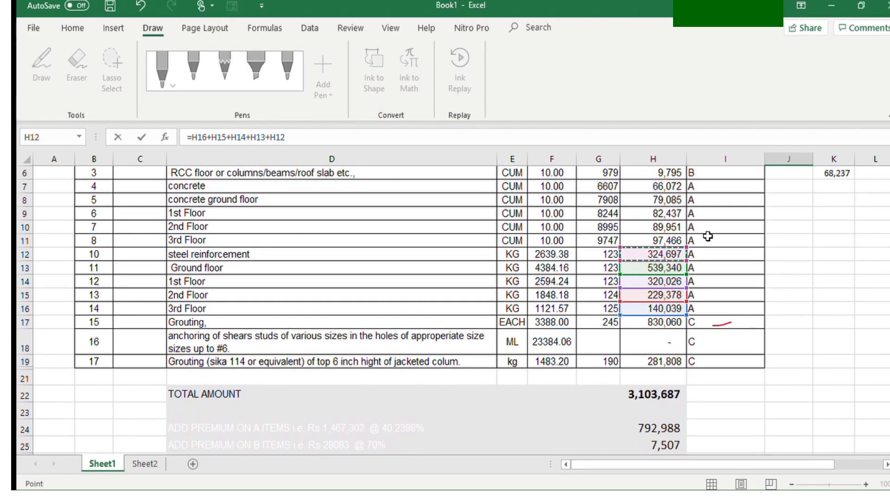
type("+")
left_click(671, 235)
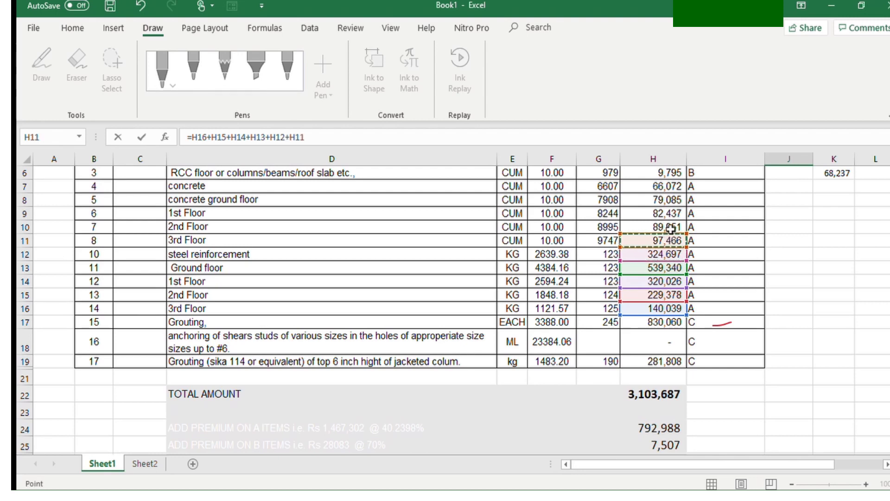
type("+")
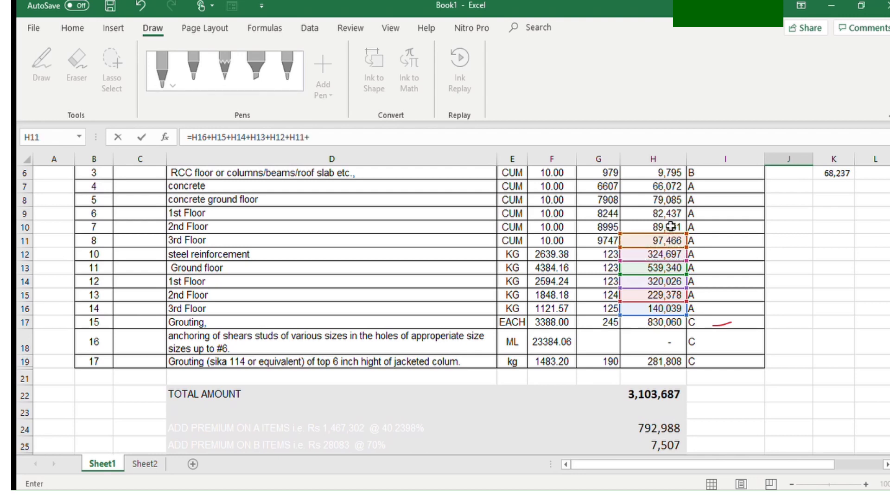
left_click(647, 225)
type("+")
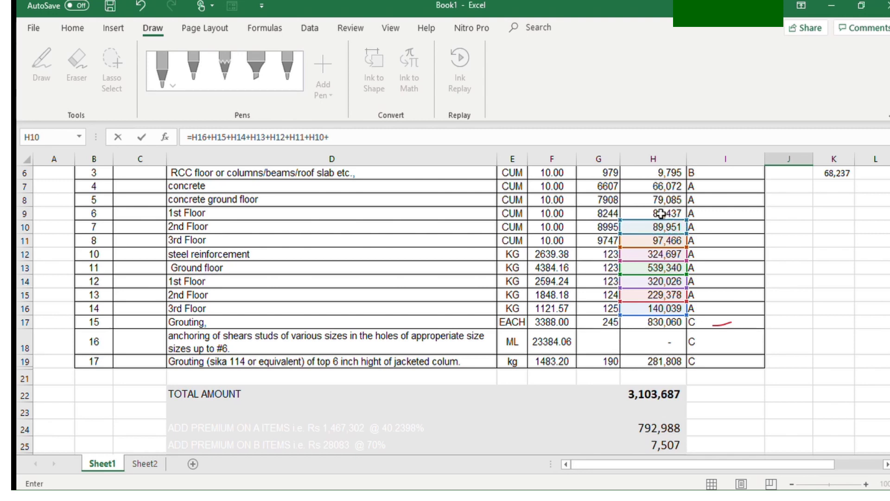
left_click(662, 211)
type("+")
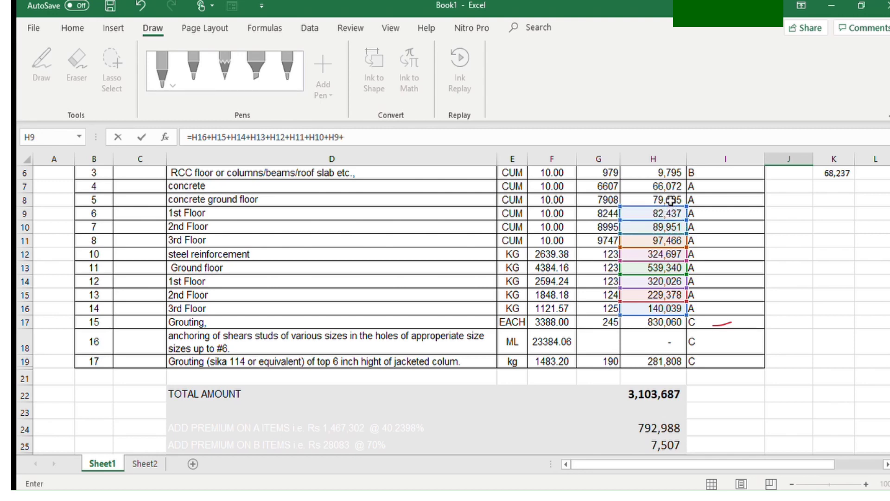
left_click(671, 200)
type("+")
left_click(669, 201)
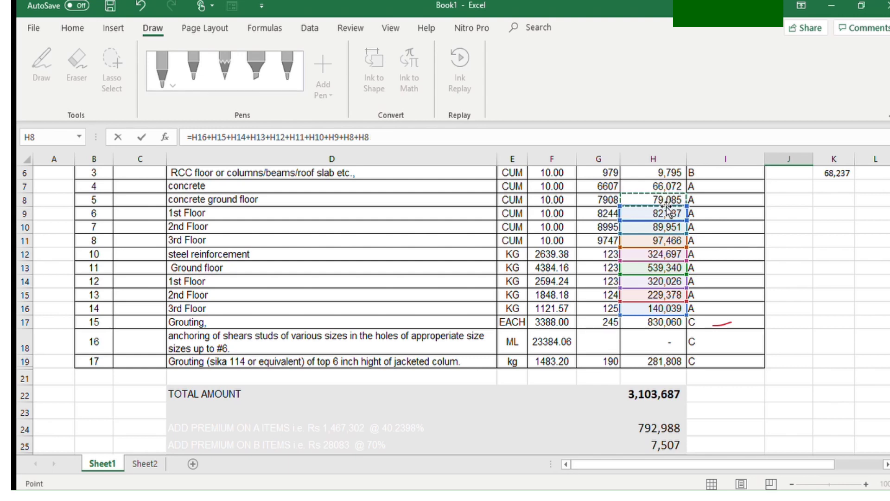
type("+")
left_click(661, 187)
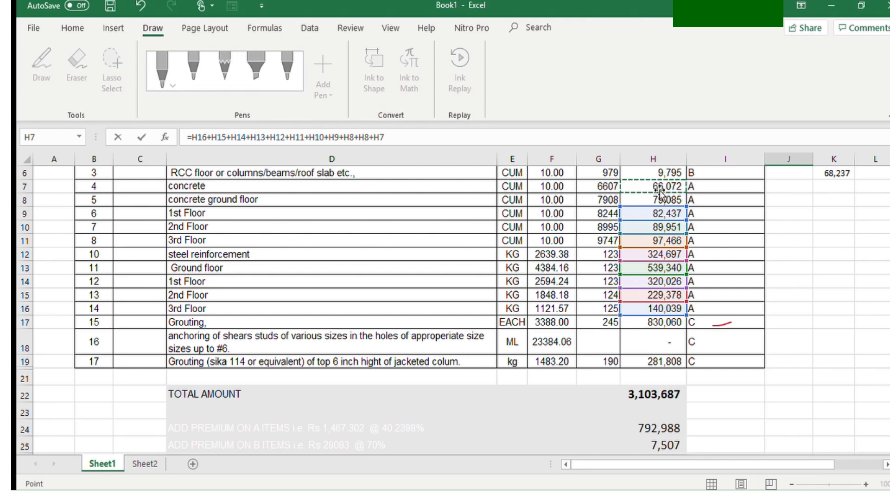
key("Return")
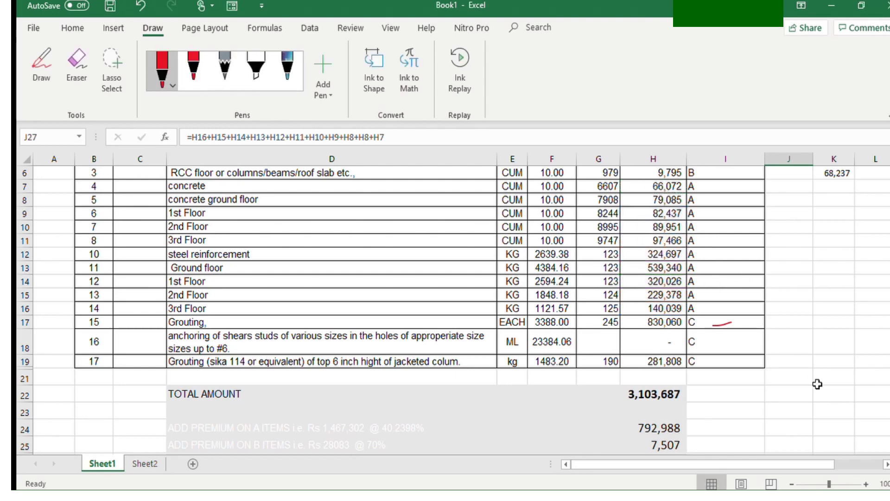
Step: Correct the J27 formula by removing the duplicate H8 and adding the Excavation amount H4, then compare it with the A items' SUMIF total
scroll(801, 392, "down", 2)
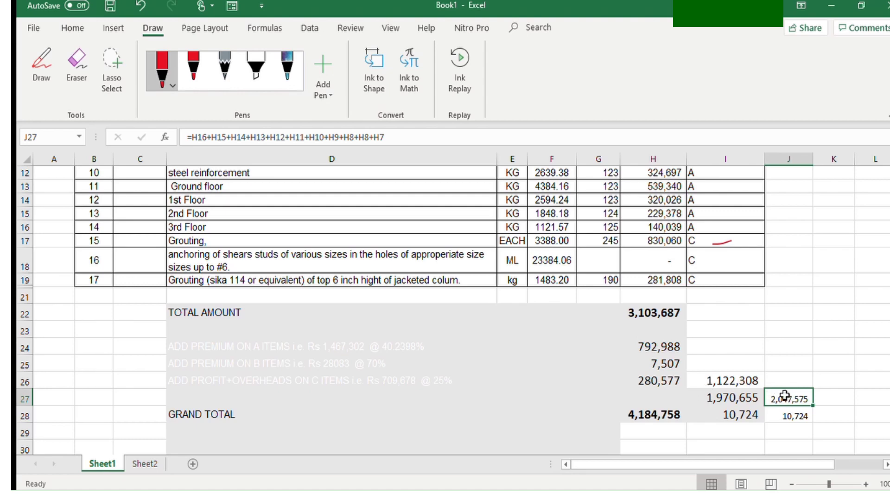
double_click(791, 398)
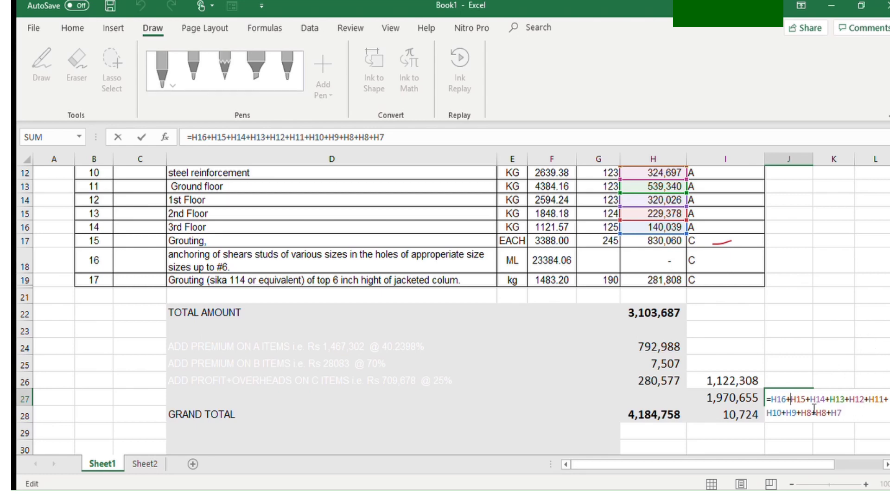
key("BackSpace")
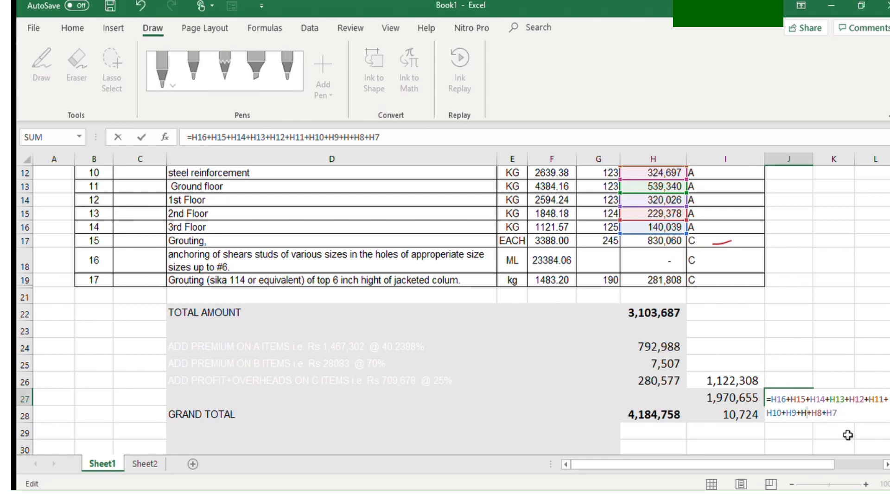
key("BackSpace")
key("BackSpace")
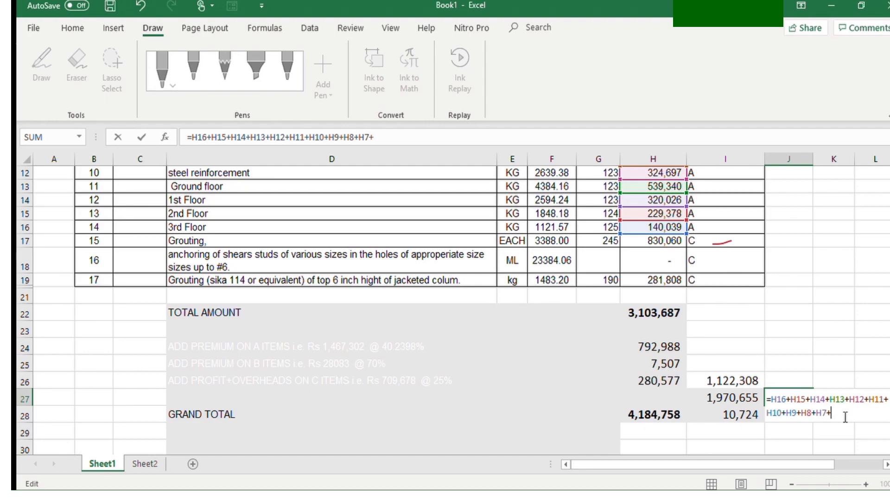
type("+")
scroll(454, 310, "up", 4)
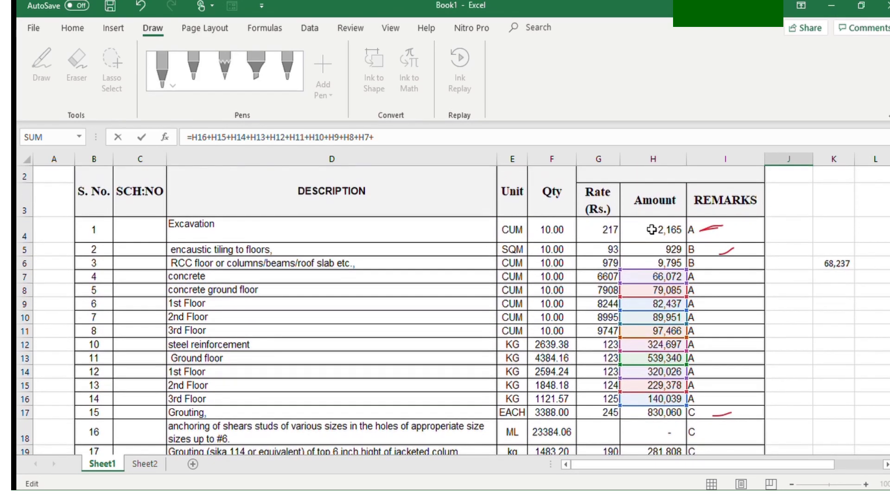
left_click(649, 227)
key("ctrl+Return")
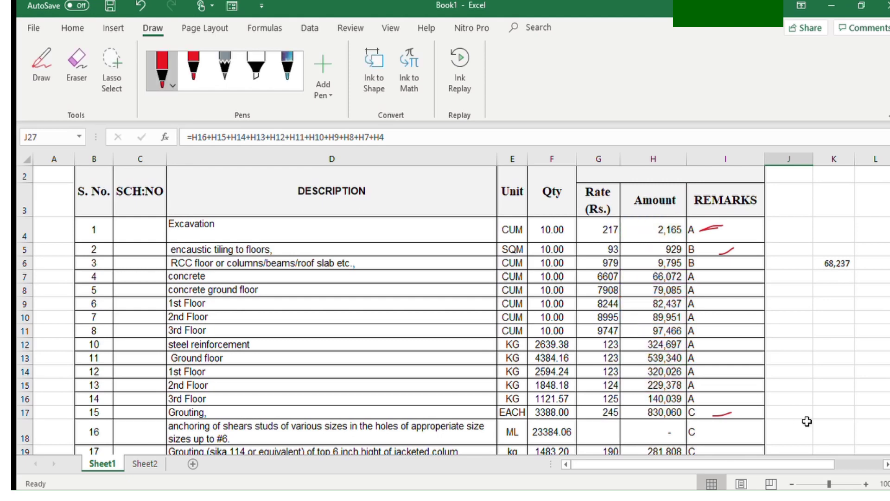
scroll(454, 309, "down", 4)
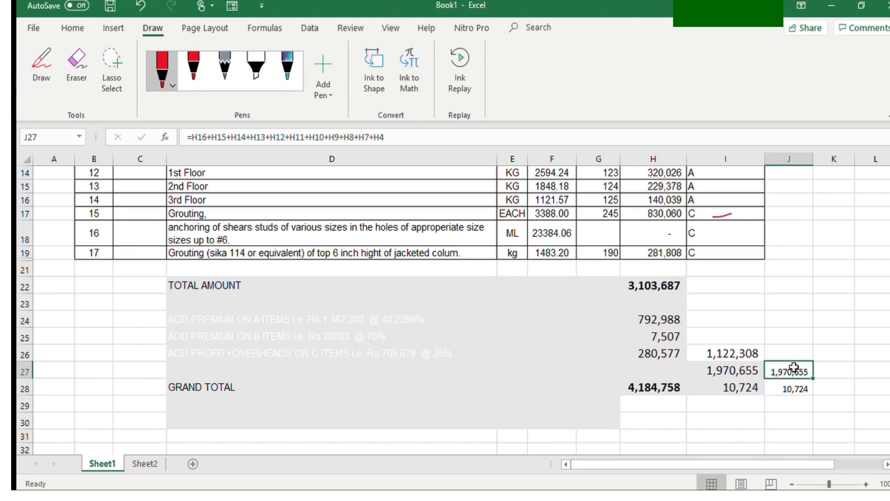
Step: Enter the formula =H17+H18+H19 in cell J26 to cross-check the C items' SUMIF total beside it
scroll(703, 264, "up", 4)
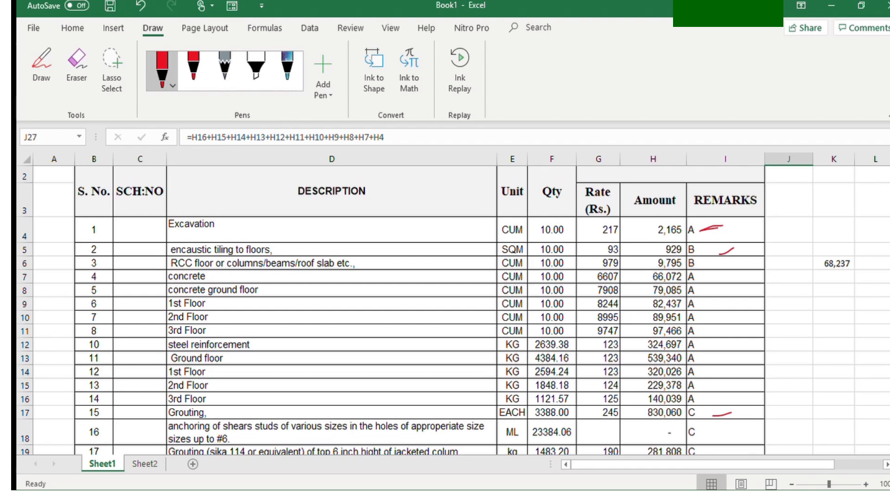
scroll(789, 324, "down", 4)
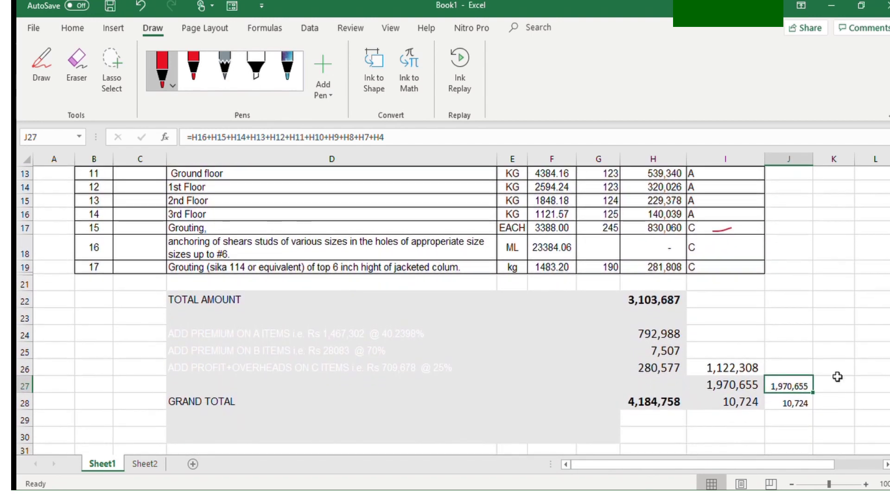
left_click(789, 365)
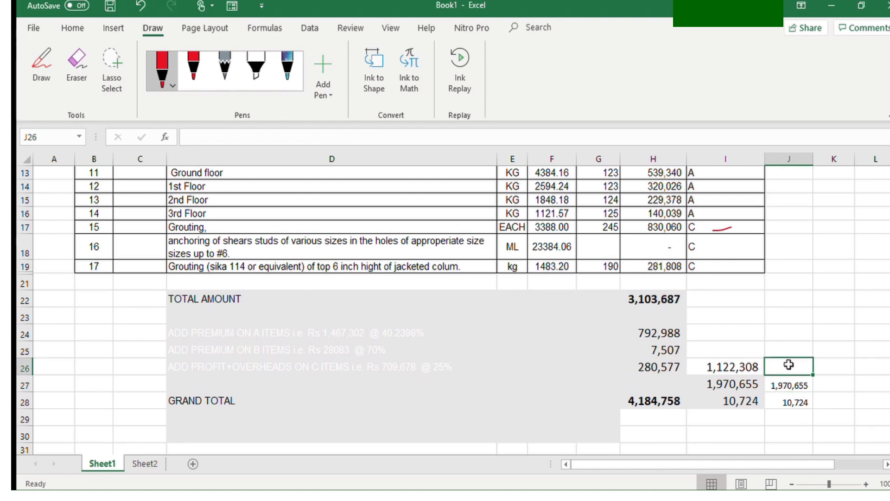
type("=")
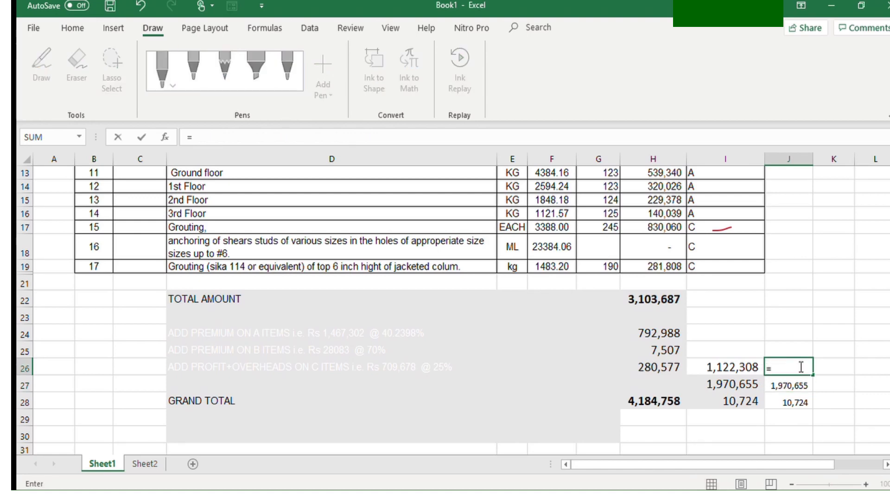
left_click(677, 226)
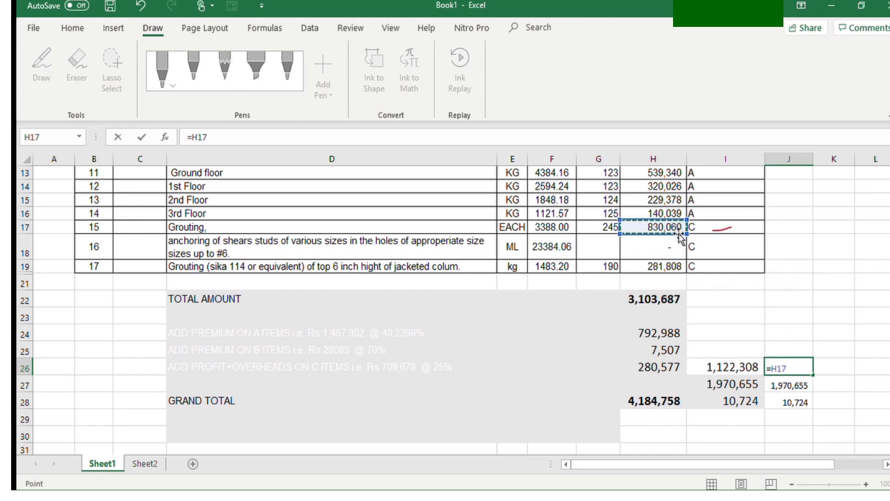
type("+")
left_click(678, 251)
type("+")
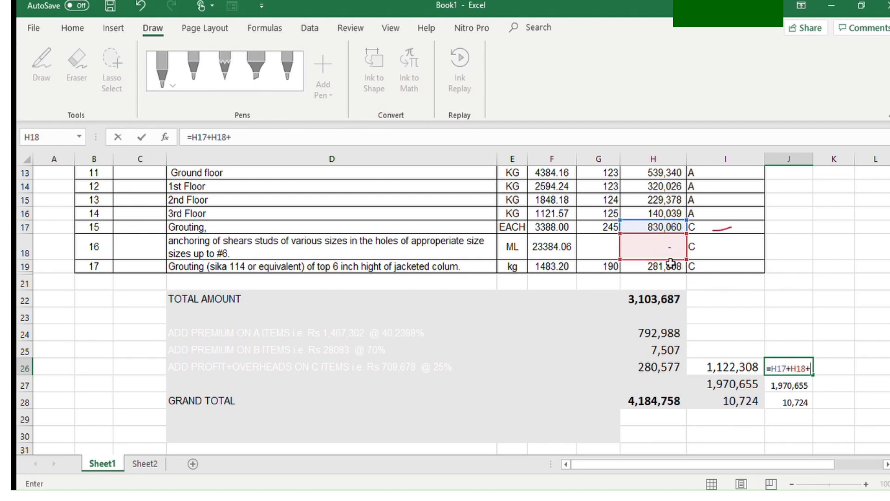
left_click(674, 267)
key("ctrl+Return")
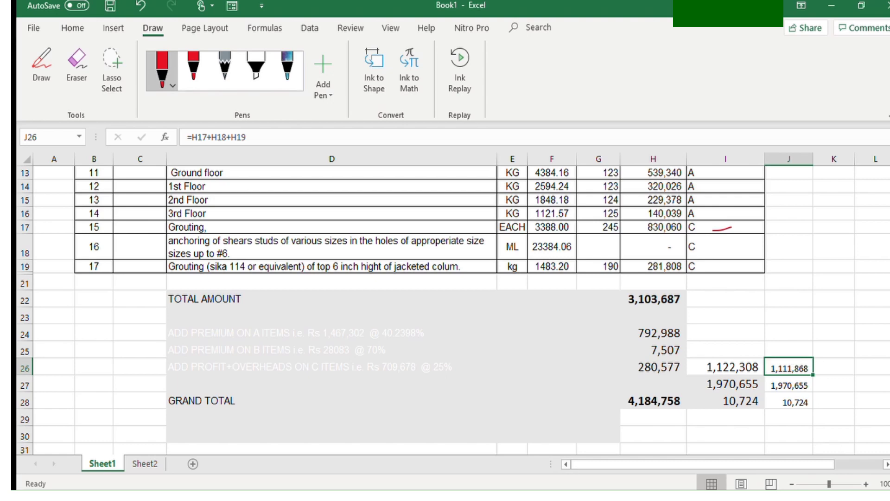
Step: Review the remarks and amounts of all bill items to check the C items' manual sum against their SUMIF total
scroll(453, 309, "up", 4)
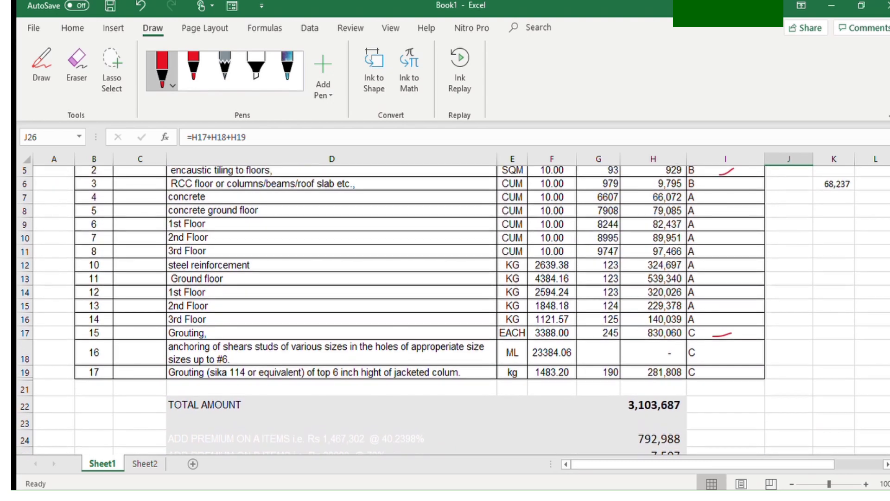
scroll(454, 309, "up", 1)
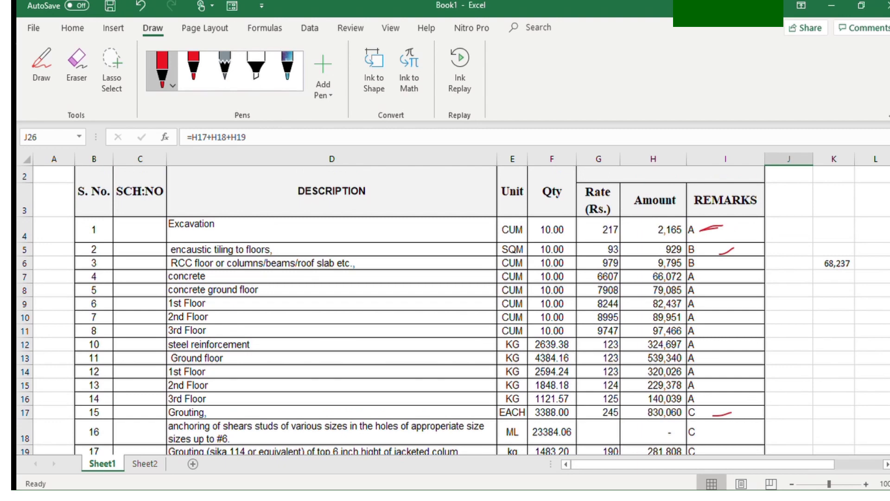
scroll(453, 309, "down", 3)
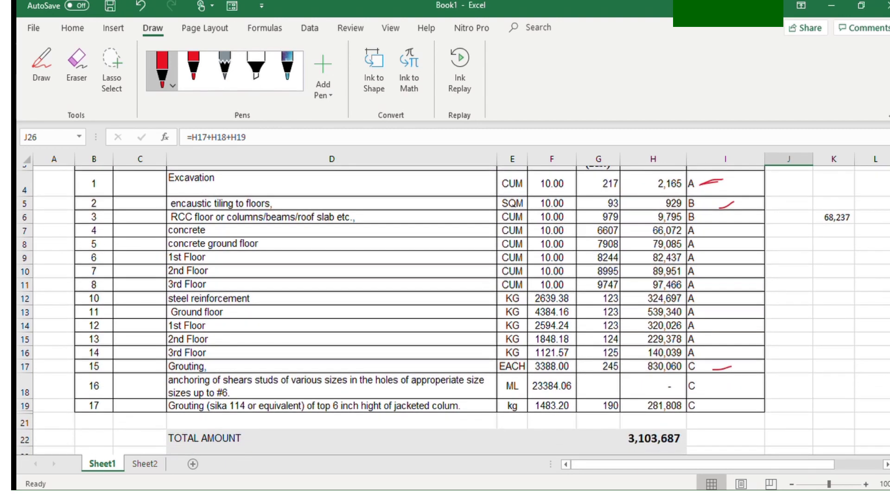
scroll(701, 395, "up", 2)
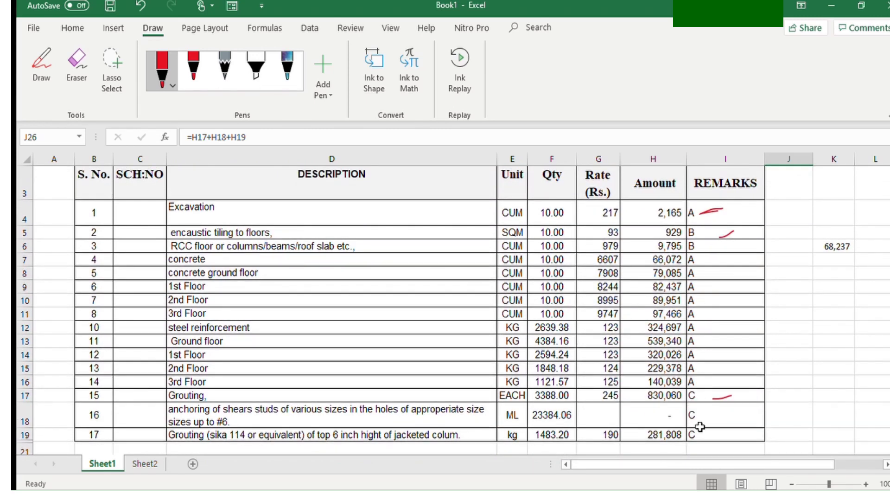
scroll(787, 407, "down", 3)
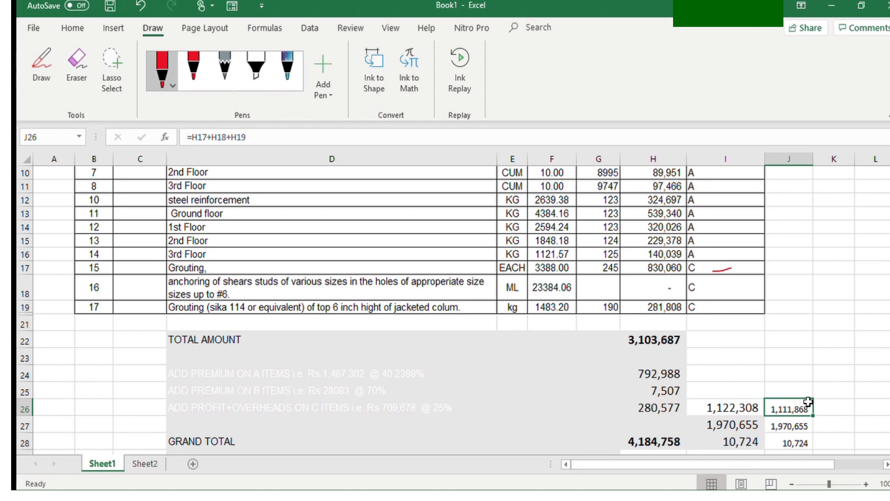
Step: Change the sum range of the C items' SUMIF formula in I26 to H4:H20
double_click(756, 410)
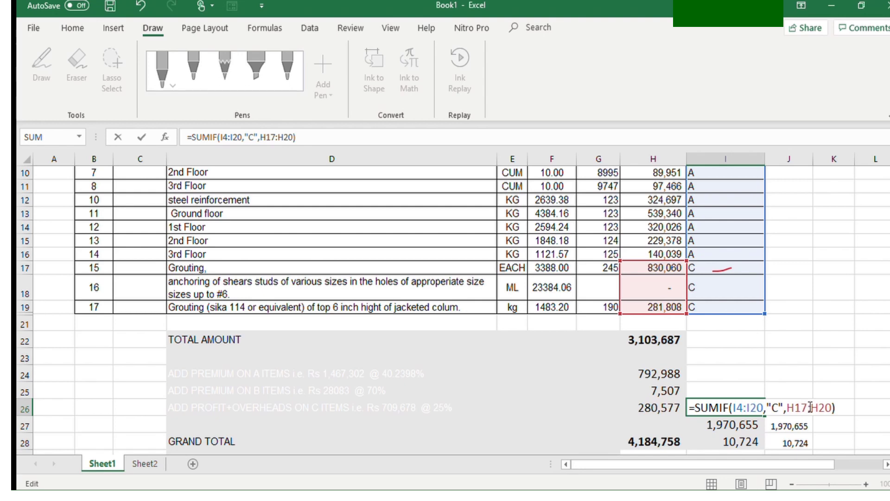
key("BackSpace")
key("BackSpace")
type("4")
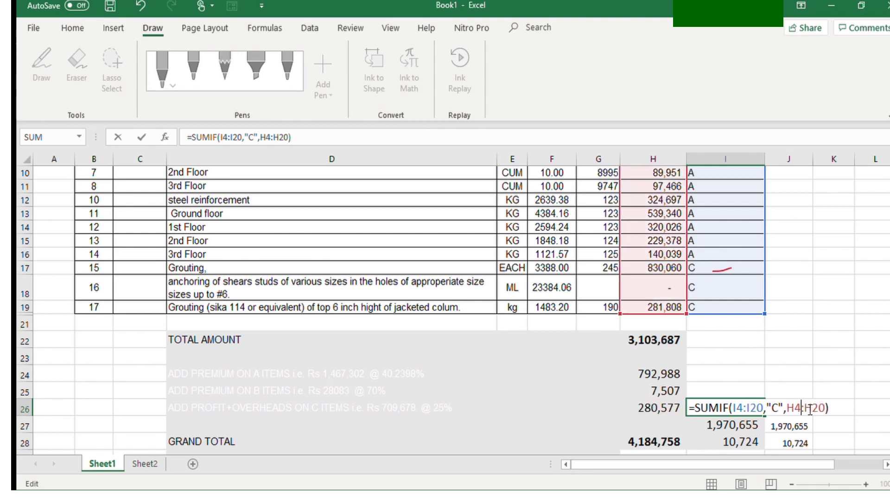
key("Return")
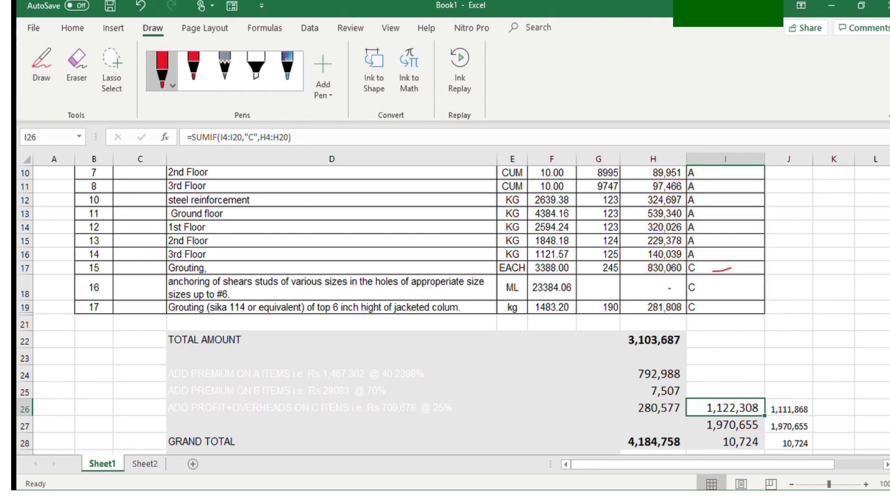
Step: Examine the ranges of the I26 SUMIF formula against the bill rows and compare its total with the manual sum
double_click(733, 407)
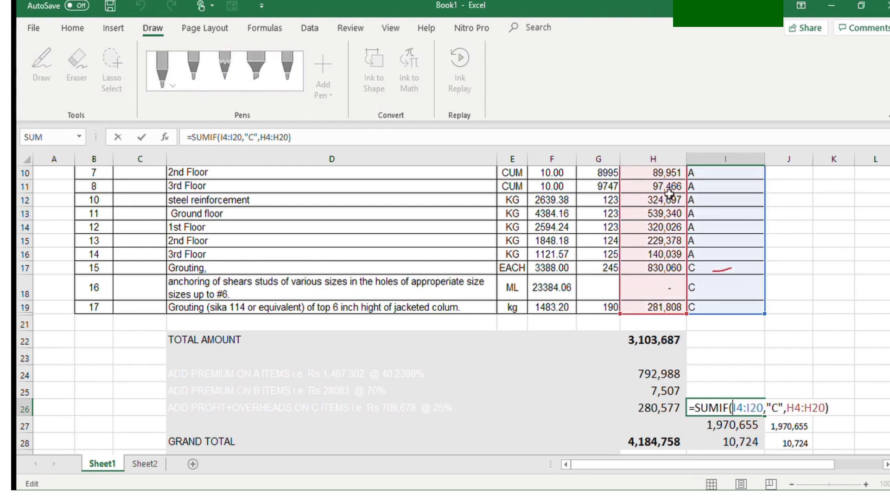
scroll(733, 407, "up", 3)
scroll(739, 367, "down", 4)
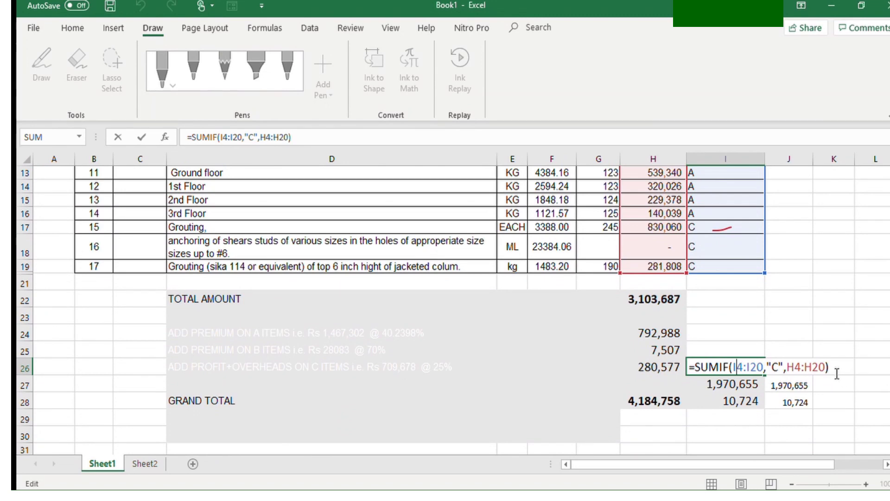
key("Return")
key("Return")
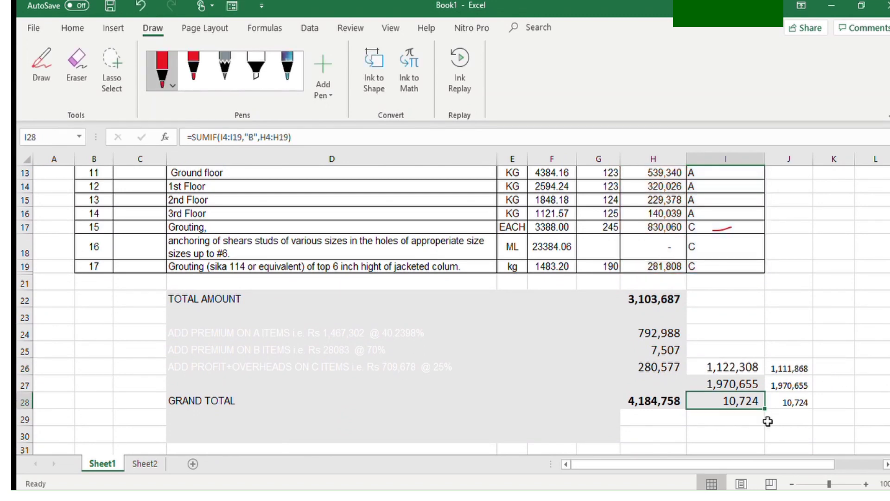
left_click(764, 436)
left_click(682, 385)
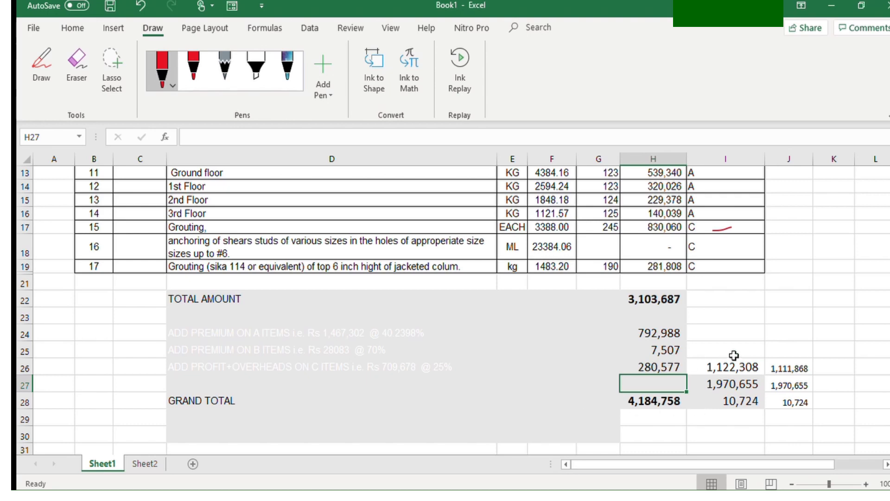
left_click(750, 366)
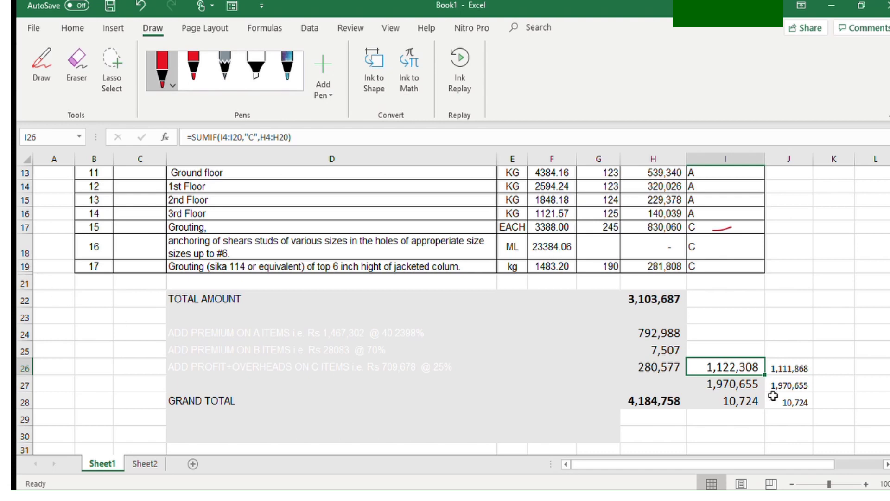
Step: Shorten both ranges of the C items' formula in I26 to row 19, giving =SUMIF(I4:I19,"C",H4:H19)
double_click(737, 367)
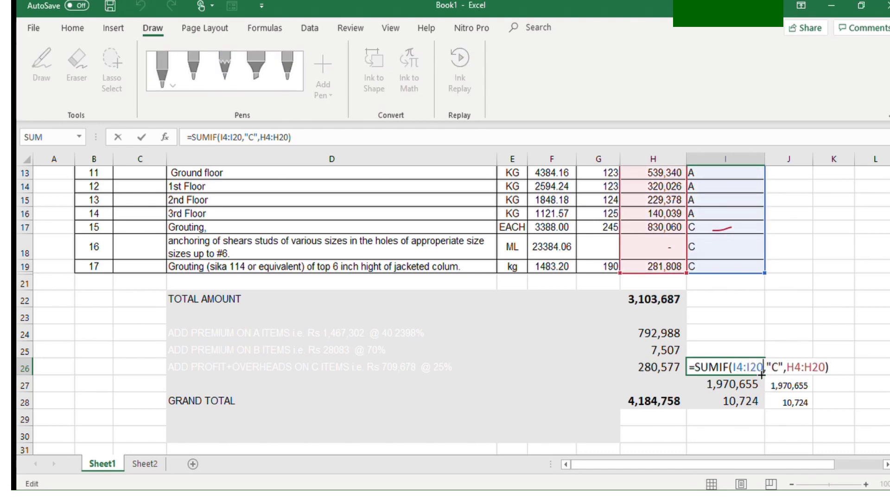
key("BackSpace")
key("BackSpace")
type("19")
left_click(818, 368)
left_click_drag(818, 368, 814, 369)
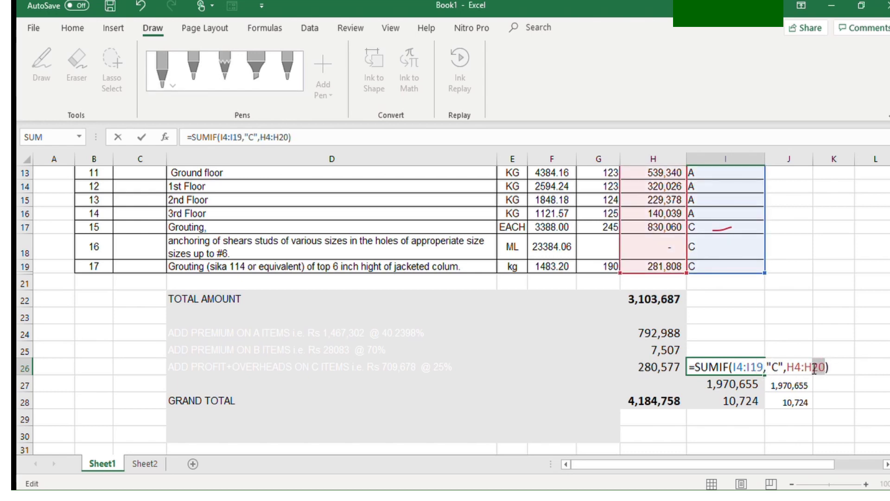
type("19")
key("ctrl+Return")
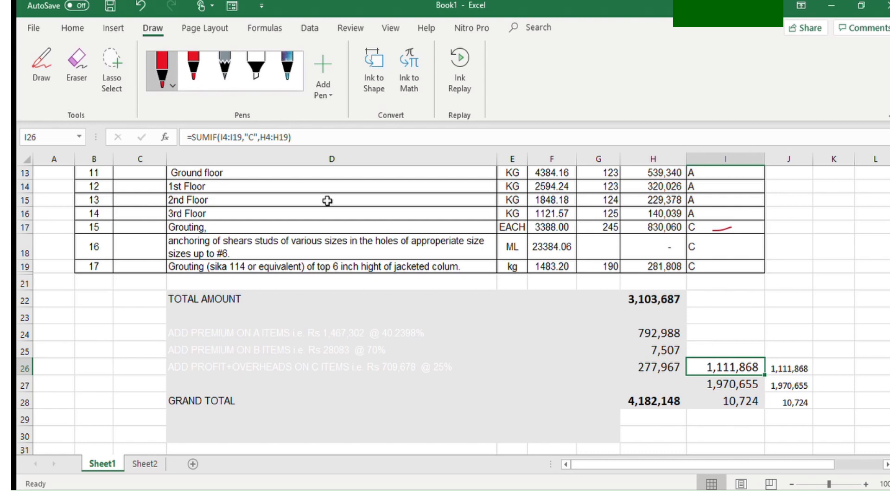
Step: Unhide row 20 between rows 19 and 21 of the bill
left_click(23, 282)
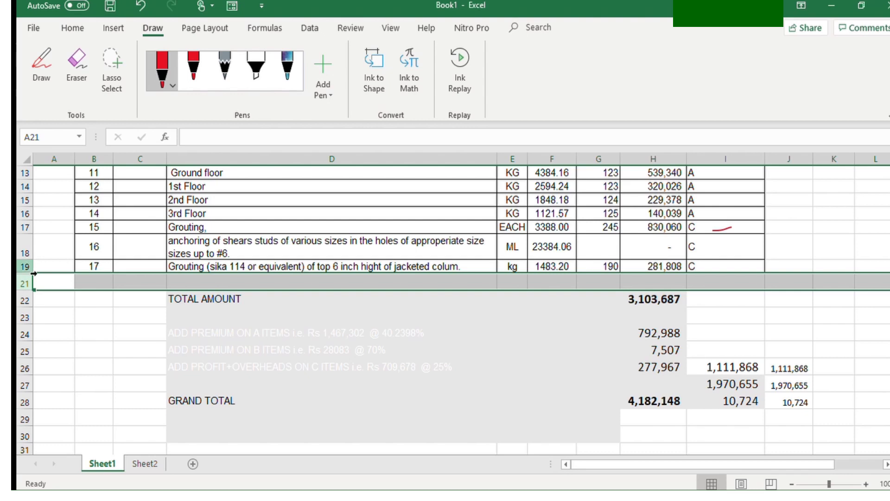
left_click_drag(26, 266, 28, 278)
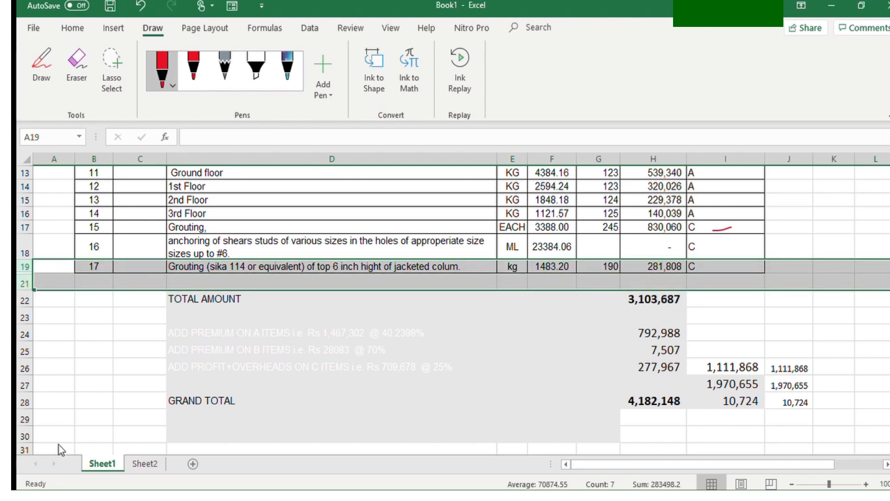
key("ctrl+shift+9")
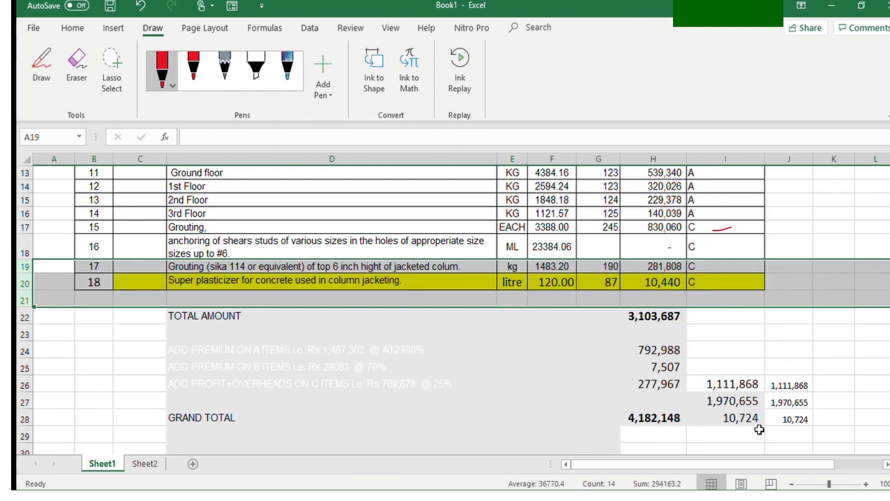
Step: Extend both ranges of the A items' formula in I27 to row 20, giving =SUMIF(I4:I20,"A",H4:H20)
left_click(727, 400)
double_click(727, 400)
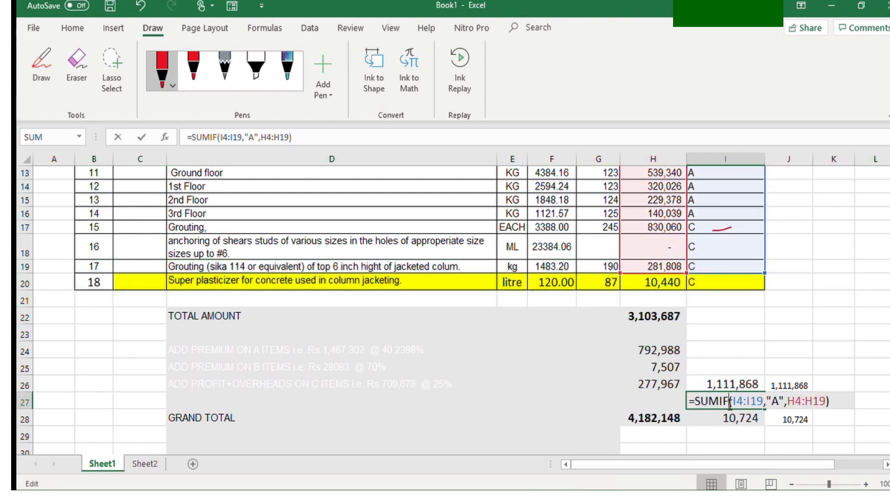
left_click_drag(762, 400, 753, 405)
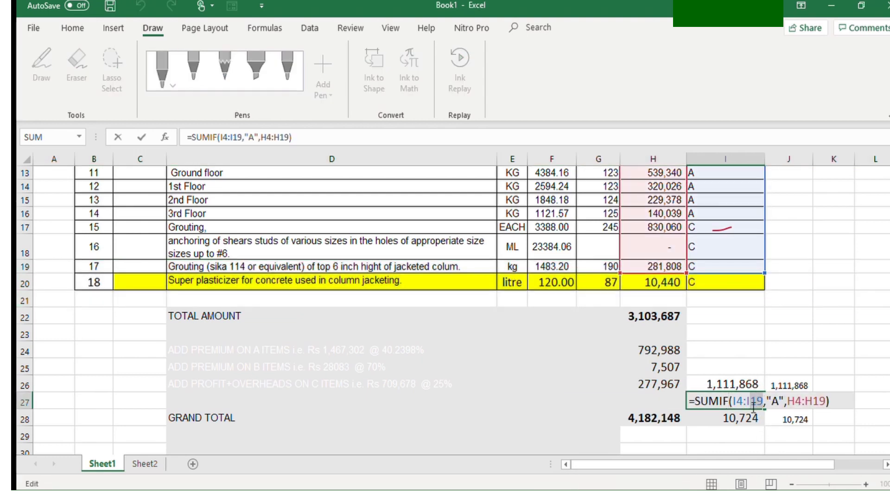
type("20")
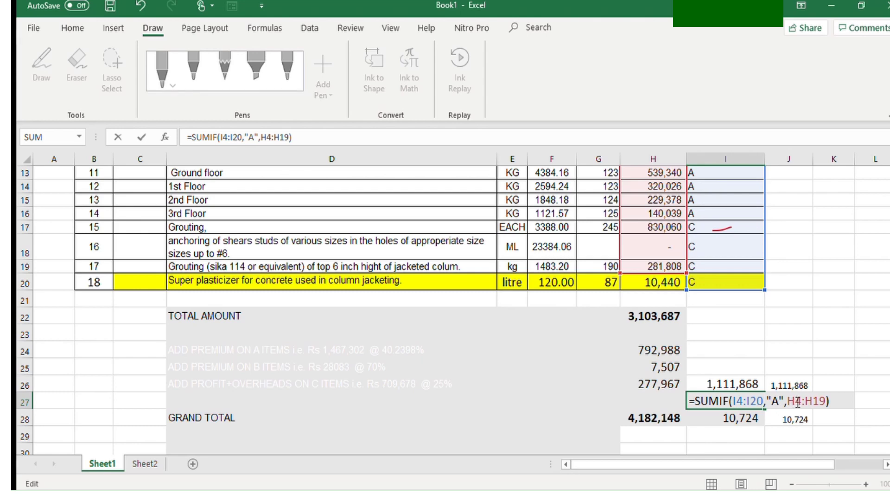
left_click_drag(828, 401, 814, 402)
type("20")
key("Return")
left_click(733, 402)
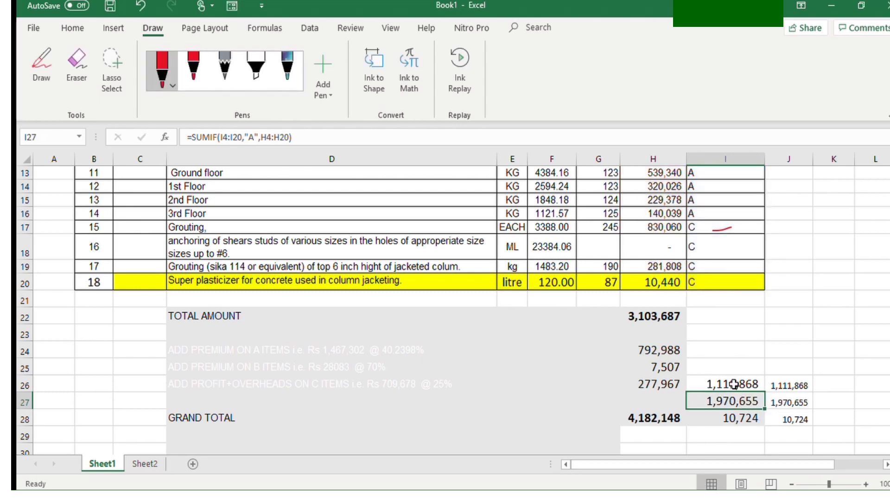
Step: Extend both ranges of the C items' formula in I26 to row 20, giving =SUMIF(I4:I20,"C",H4:H20)
double_click(734, 384)
left_click_drag(827, 385, 816, 391)
type("20,\"C\",H4:H2")
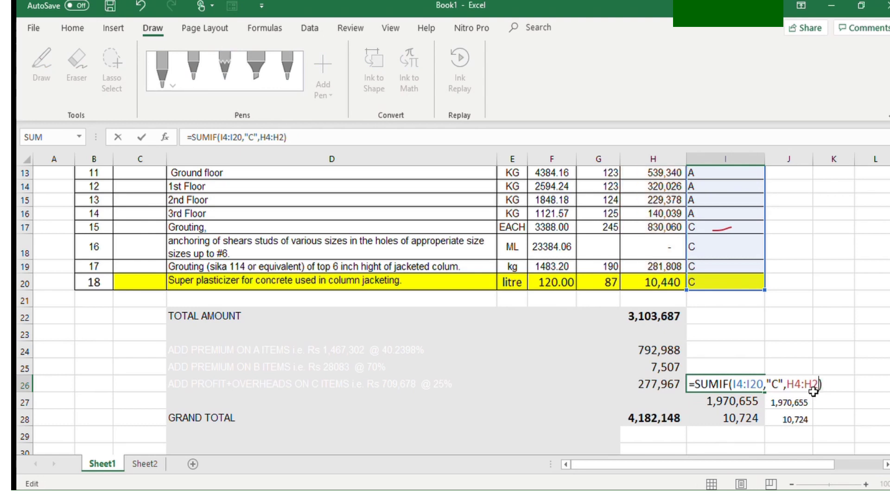
type("0")
key("Return")
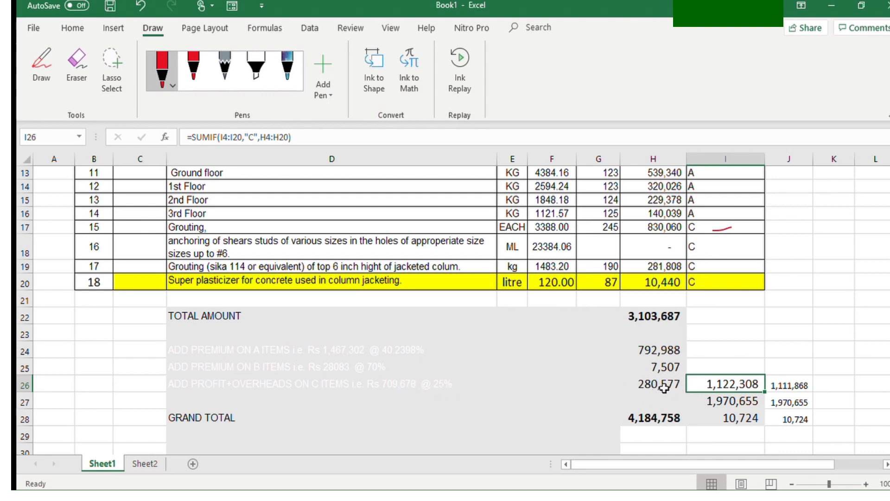
Step: Add the Super plasticizer amount H20 to the manual C sum in J26, giving =H17+H18+H19+H20
double_click(789, 385)
type("+")
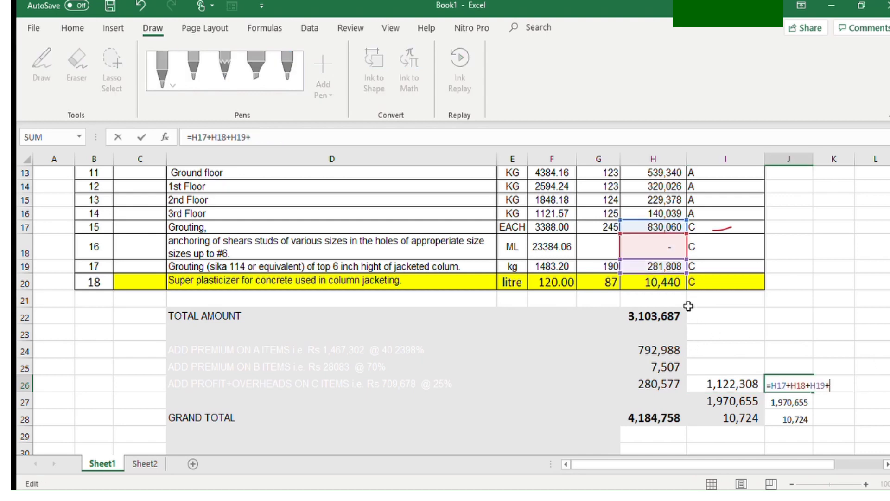
left_click(664, 283)
key("ctrl+Return")
left_click(276, 137)
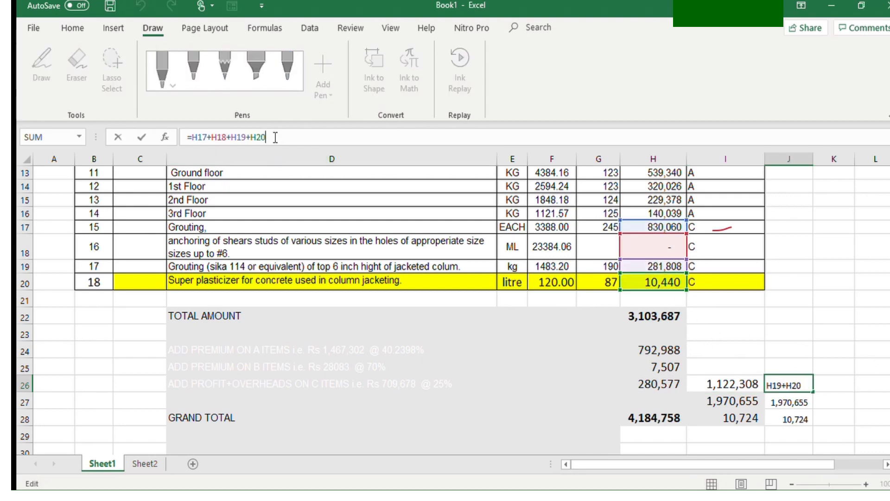
left_click(735, 385)
Step: Clear the Super plasticizer item's rate in G20 and review the bill items and the C items' SUMIF total
left_click(603, 281)
key("Delete")
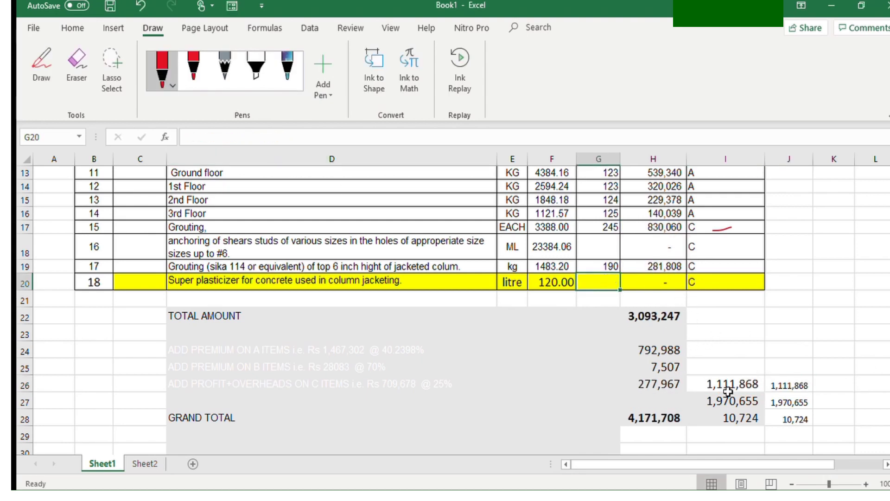
scroll(756, 250, "up", 4)
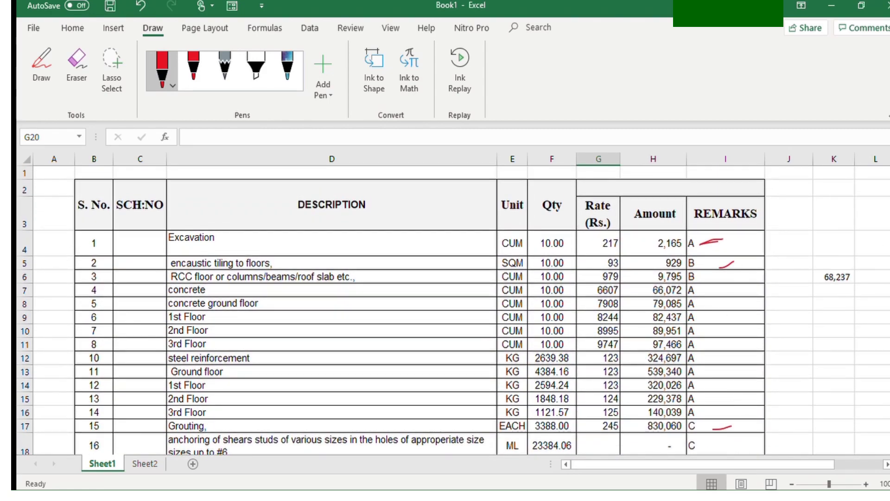
scroll(453, 310, "down", 5)
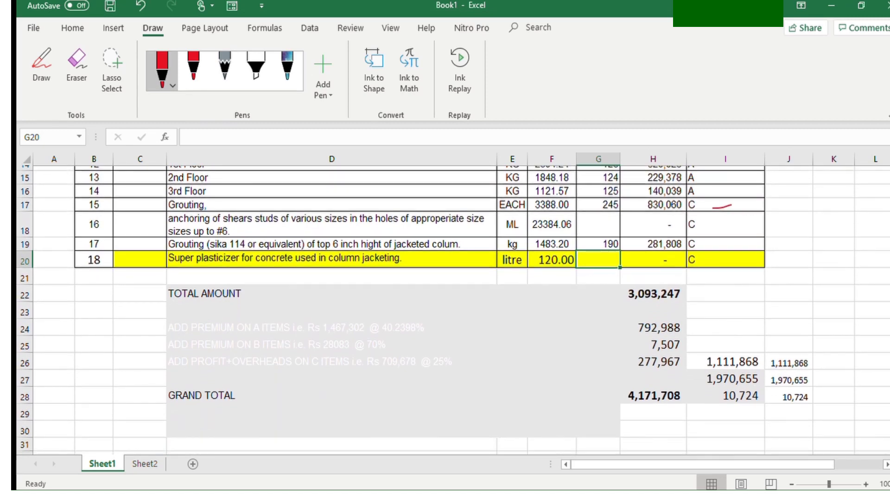
scroll(452, 310, "up", 5)
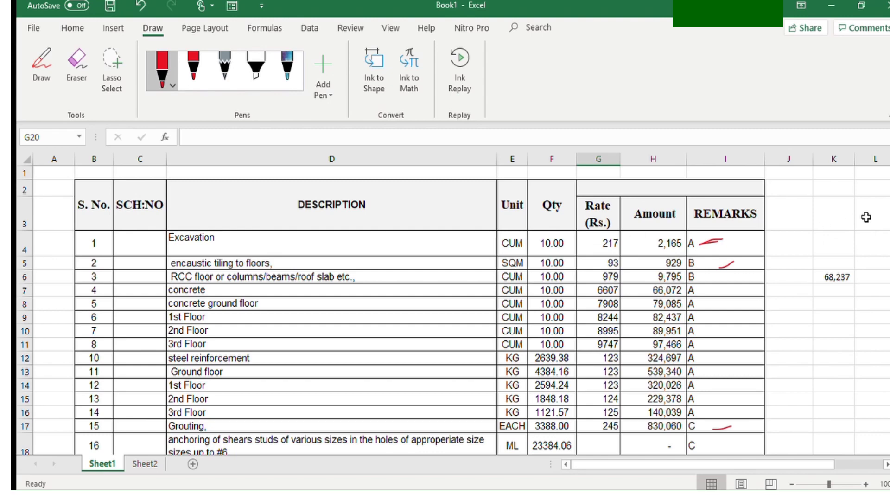
scroll(453, 310, "down", 6)
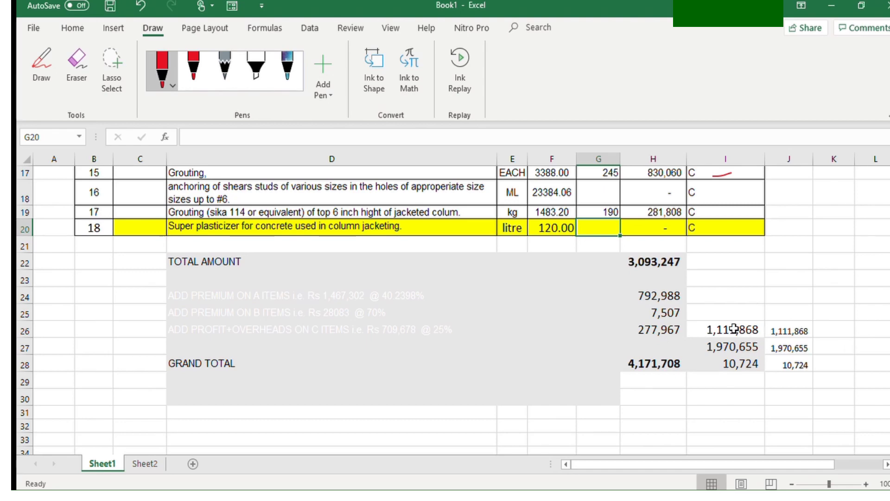
left_click(734, 328)
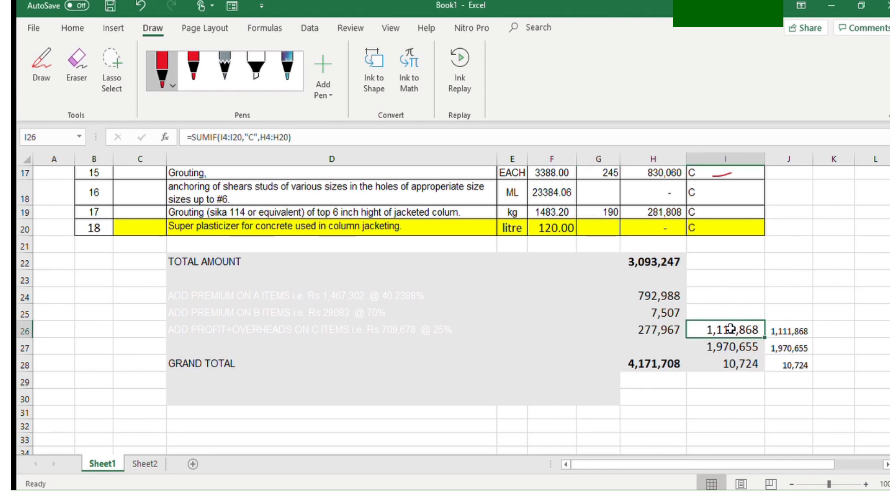